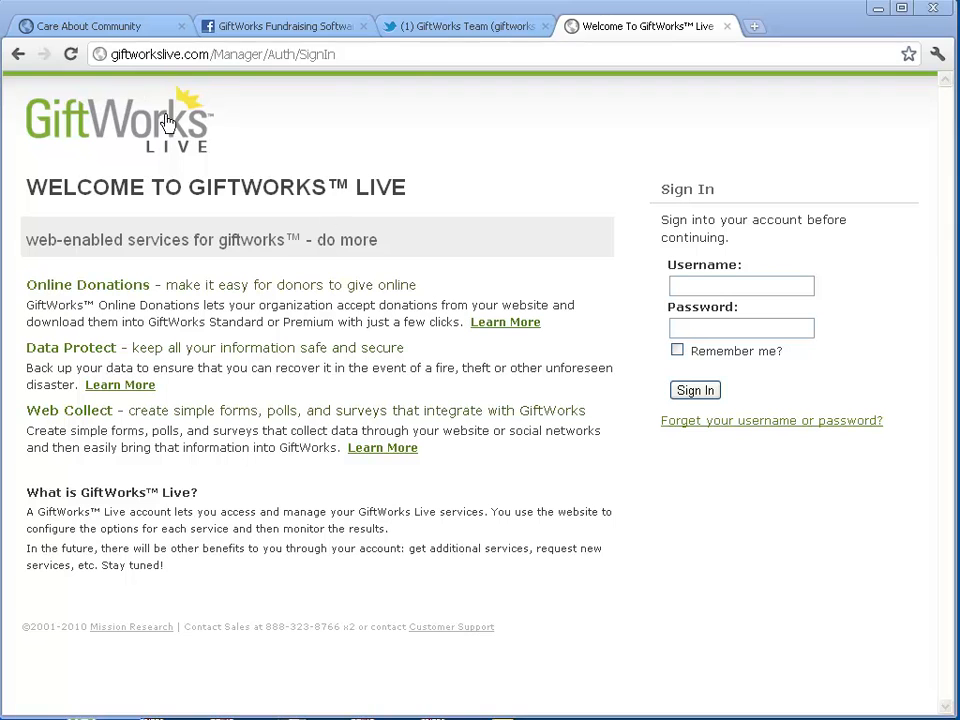
# Sign in to GiftWorks Live with the account username and password.
pyautogui.click(701, 288)
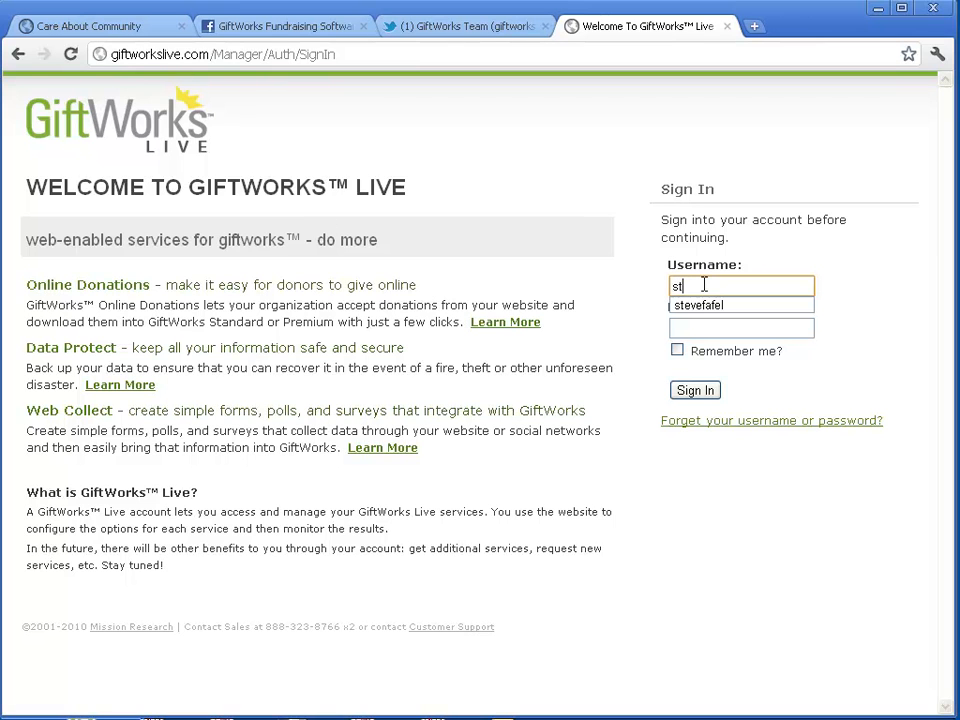
pyautogui.press('Tab')
pyautogui.write('•••••••')
pyautogui.press('Return')
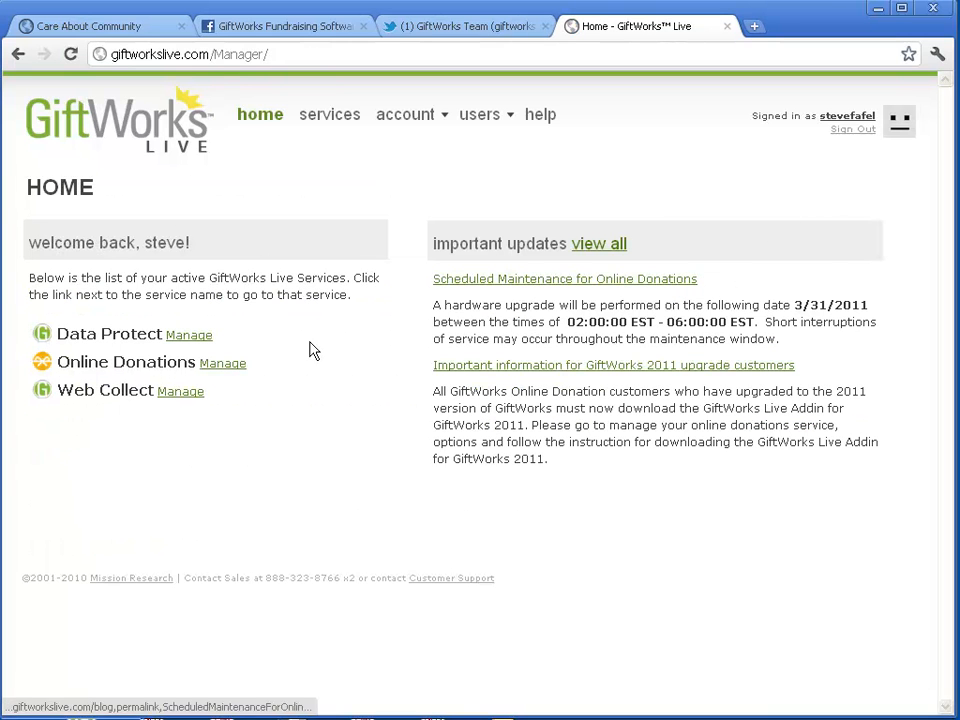
# Go from Online Donations management through Options to the GiftWorks Live Addin install page.
pyautogui.click(222, 367)
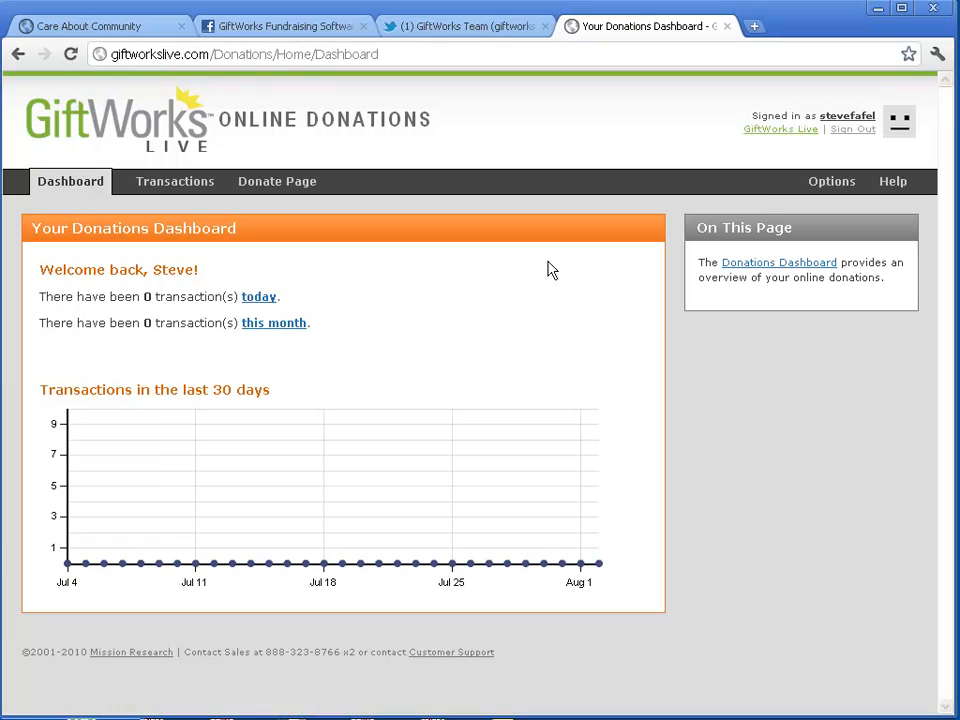
pyautogui.click(831, 188)
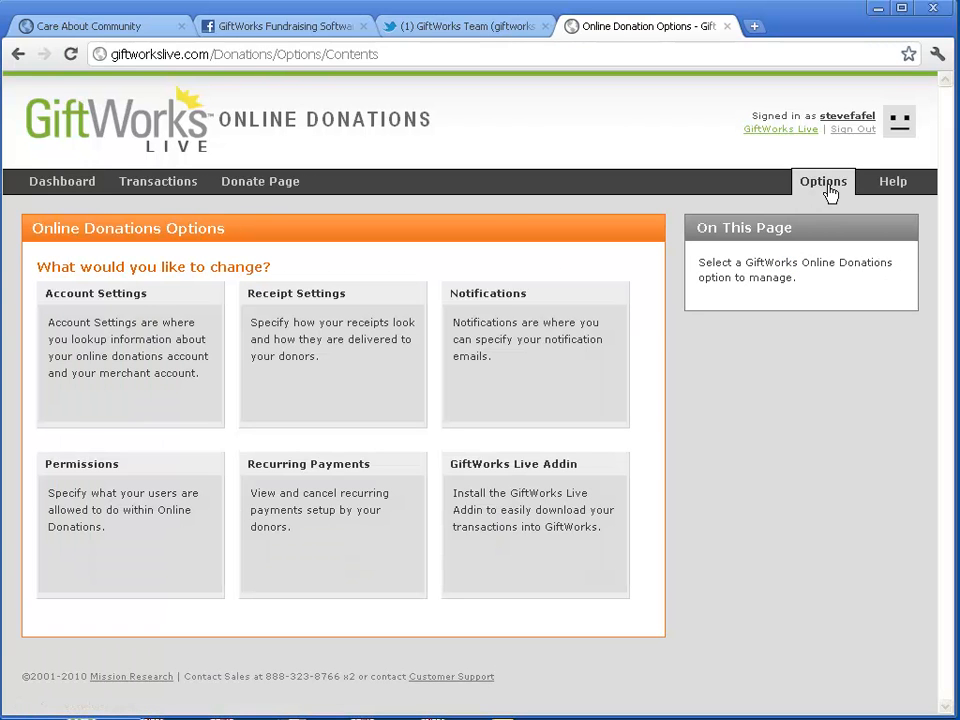
pyautogui.click(530, 528)
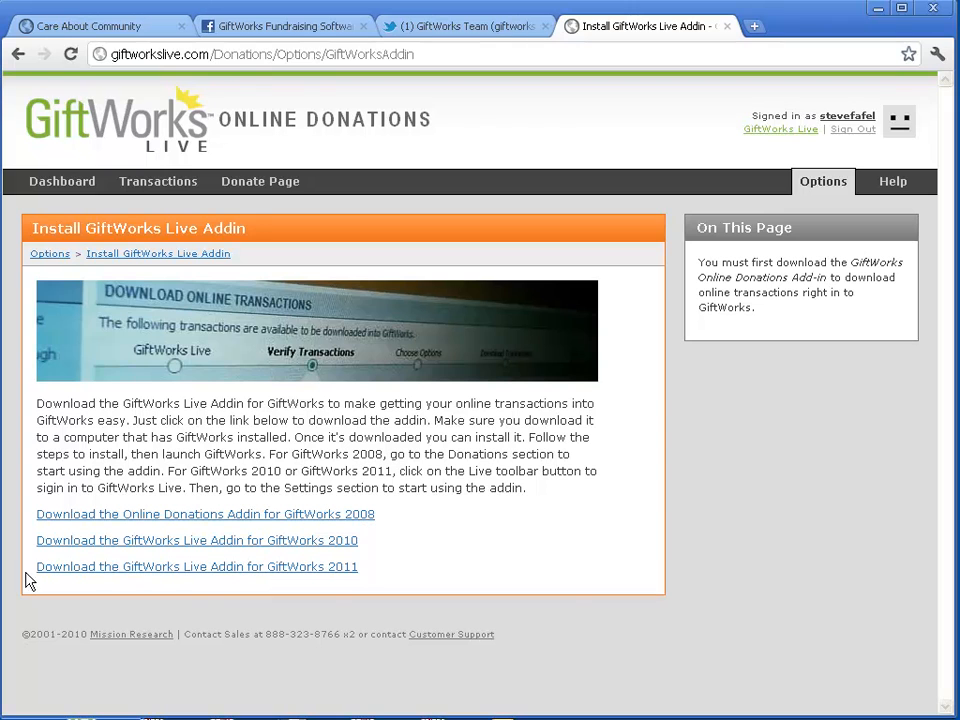
# Download and run the GiftWorks 2011 addin installer, retrying after closing GiftWorks, keeping the default folder.
pyautogui.click(264, 575)
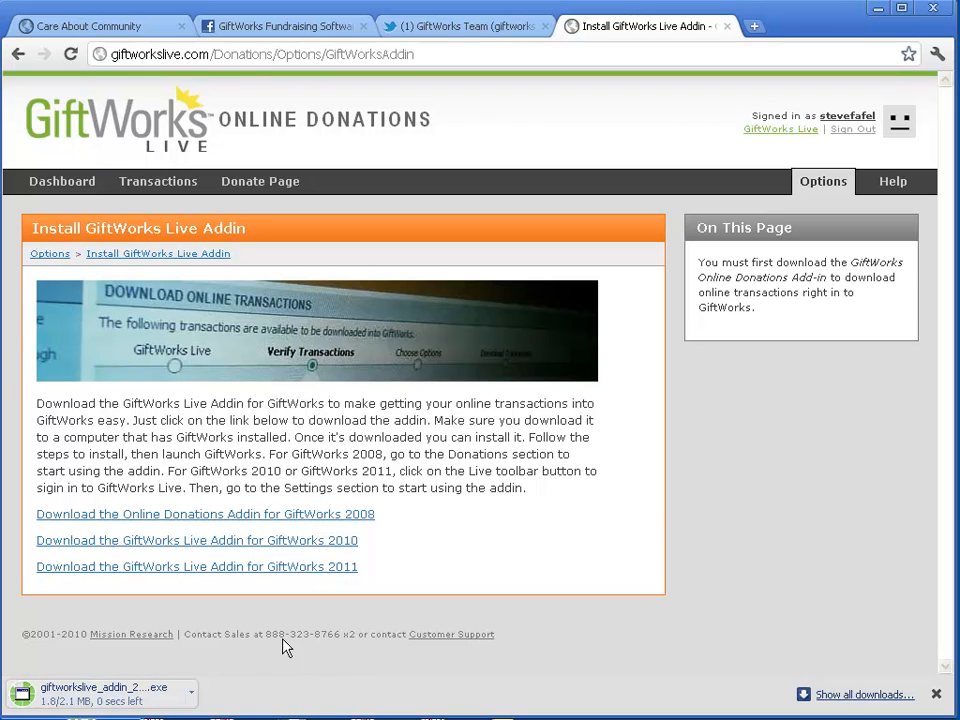
pyautogui.click(108, 706)
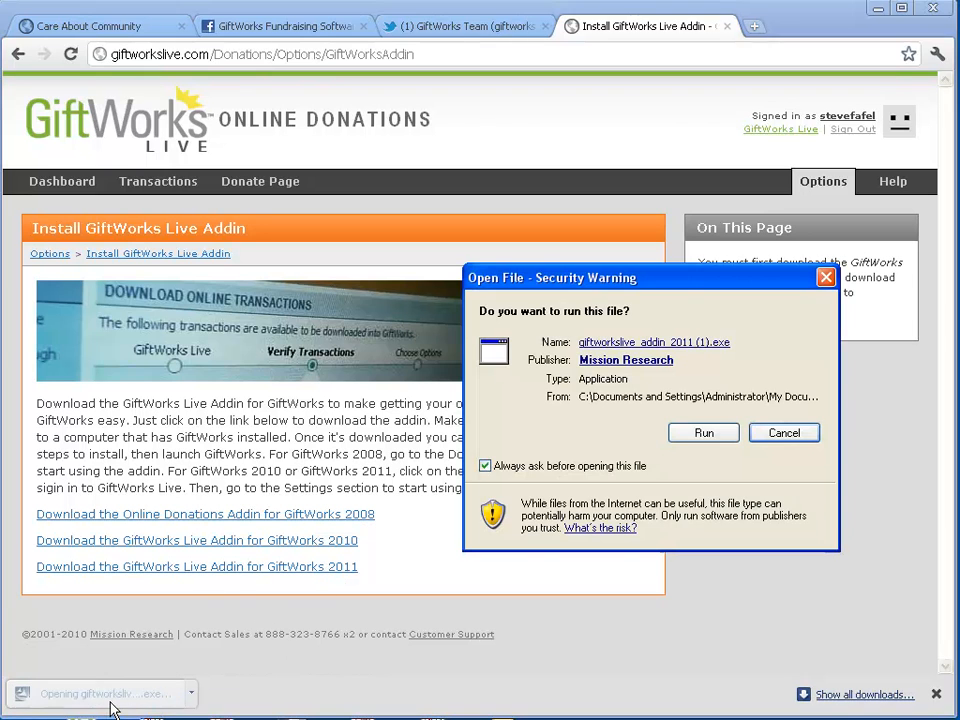
pyautogui.click(698, 436)
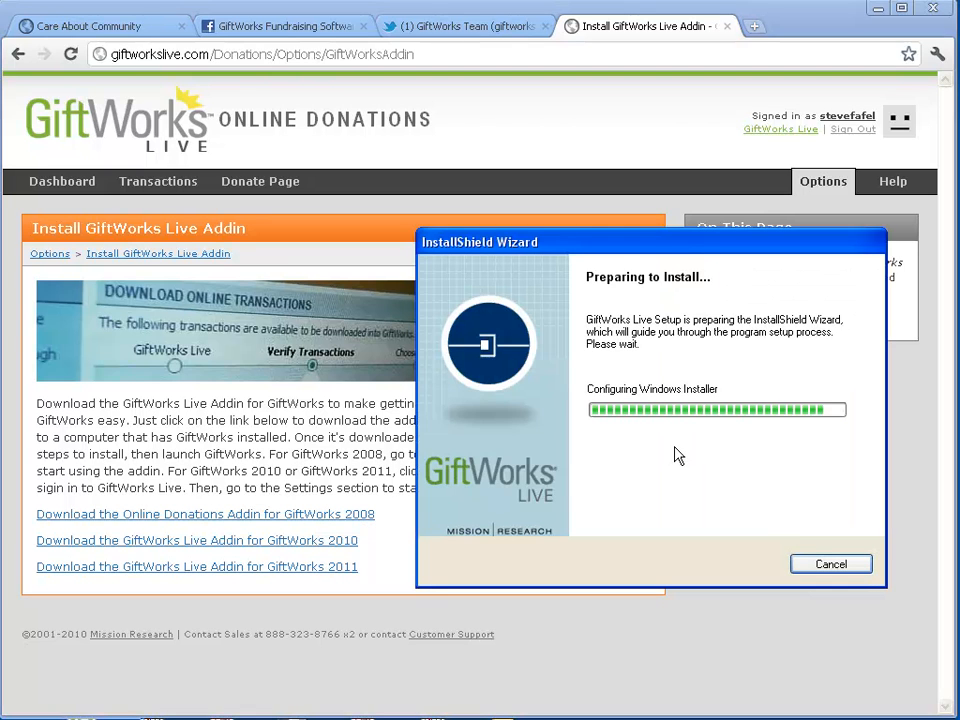
pyautogui.click(743, 568)
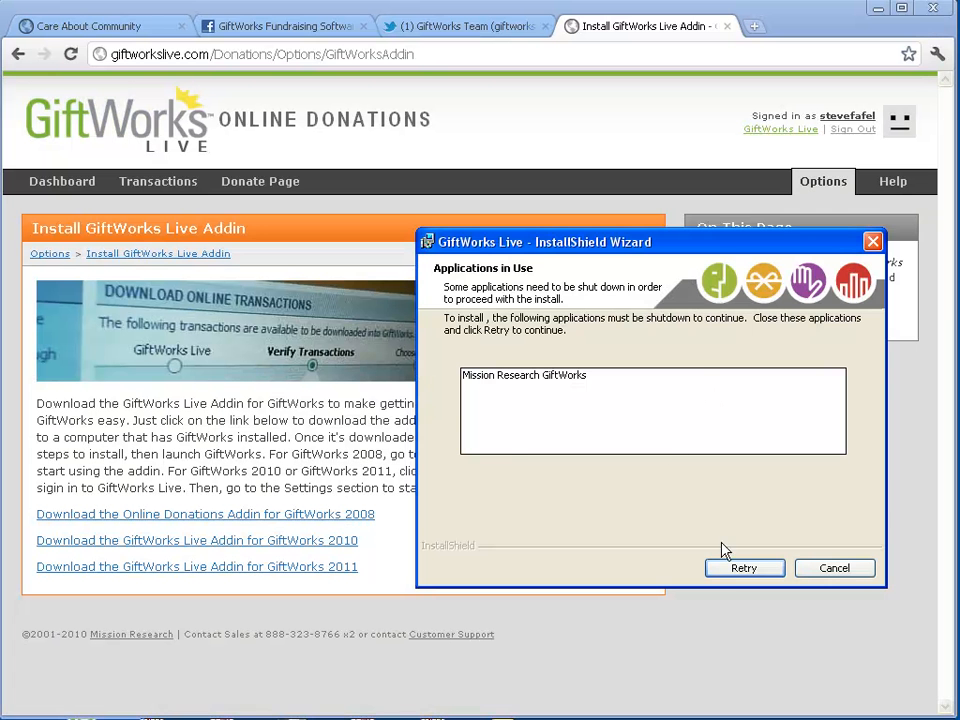
pyautogui.click(733, 570)
pyautogui.click(733, 568)
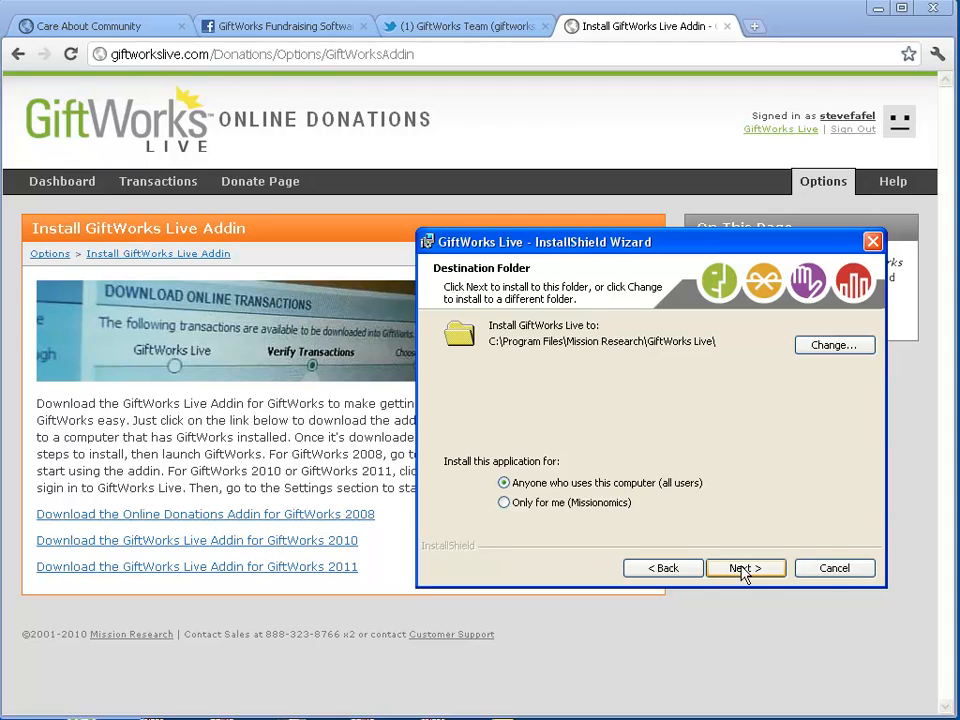
pyautogui.click(744, 568)
pyautogui.click(745, 568)
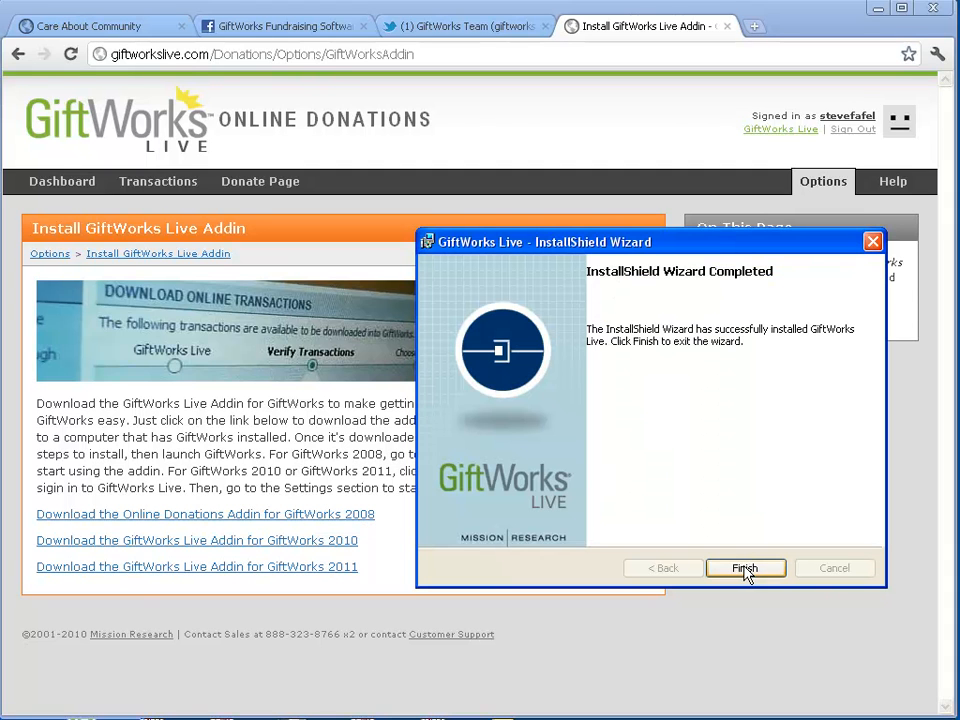
# Close the finished installer, launch GiftWorks 2011 and sign in to the sample database.
pyautogui.click(745, 568)
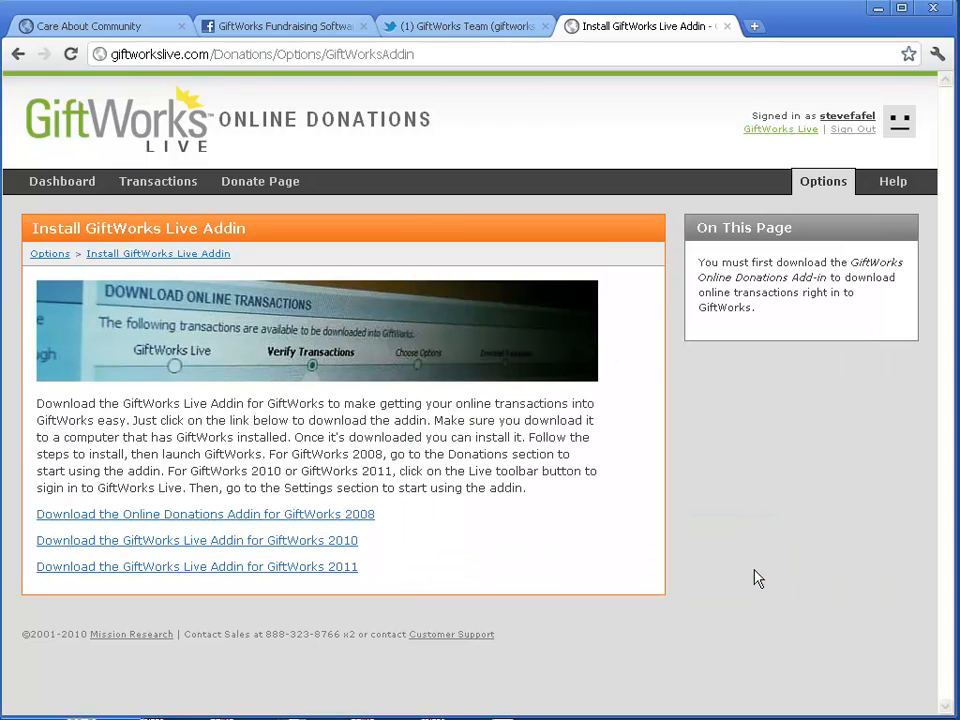
pyautogui.press('super')
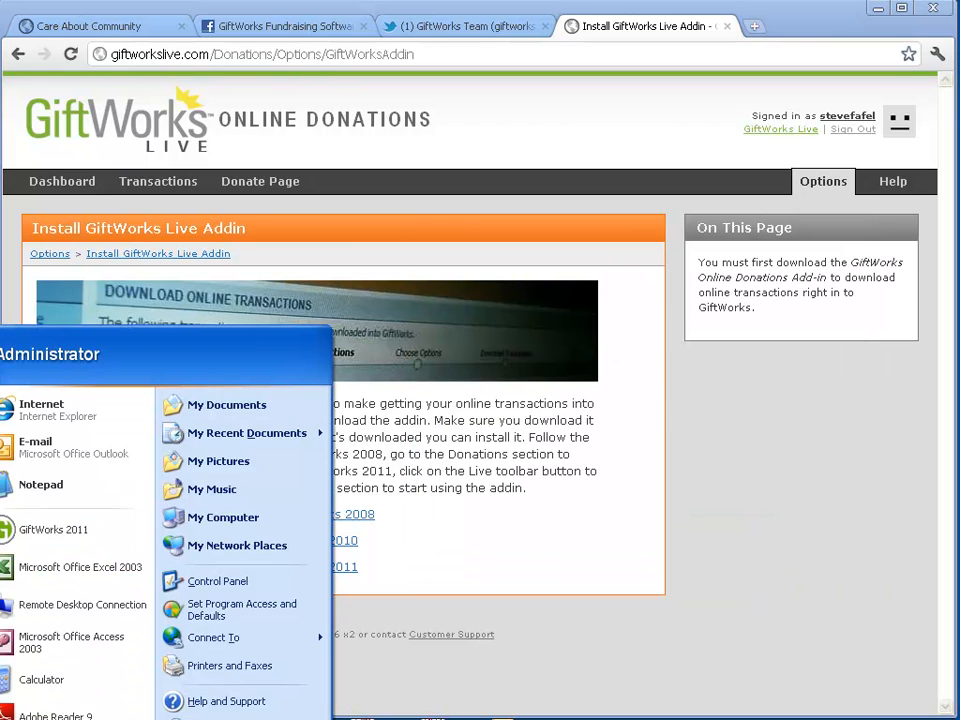
pyautogui.click(116, 530)
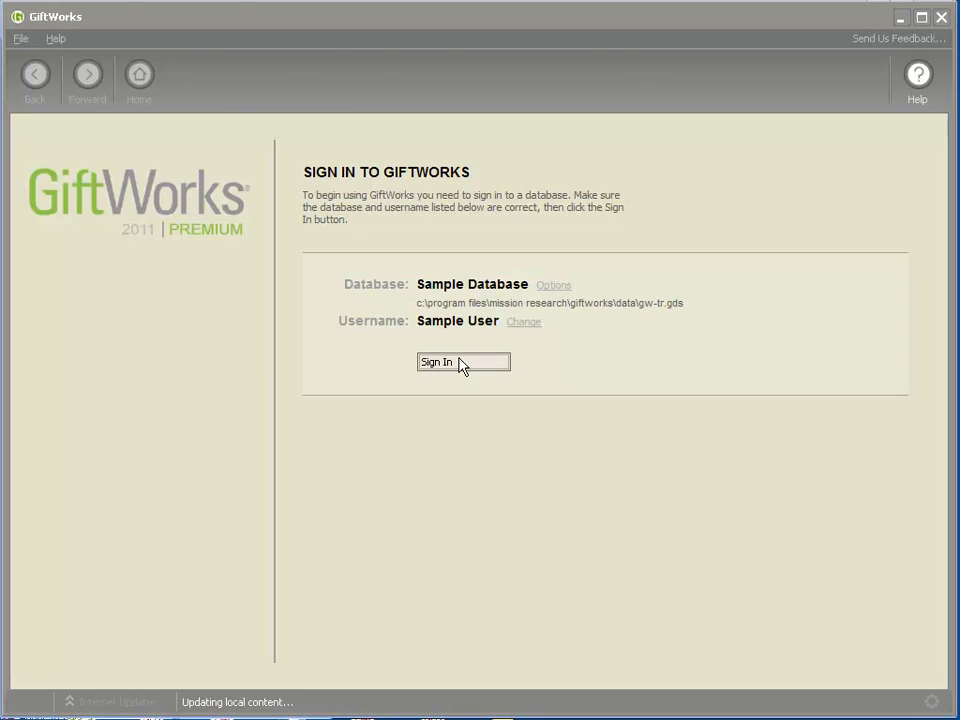
pyautogui.click(460, 366)
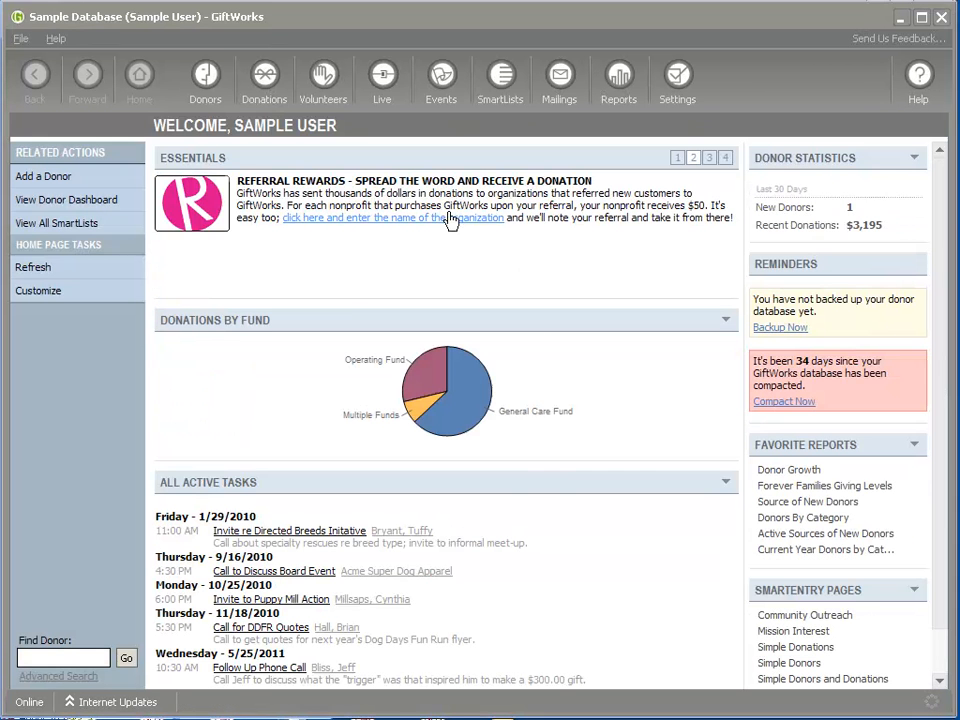
# Sign in to GiftWorks Live from the Live toolbar button and open its services management.
pyautogui.click(386, 83)
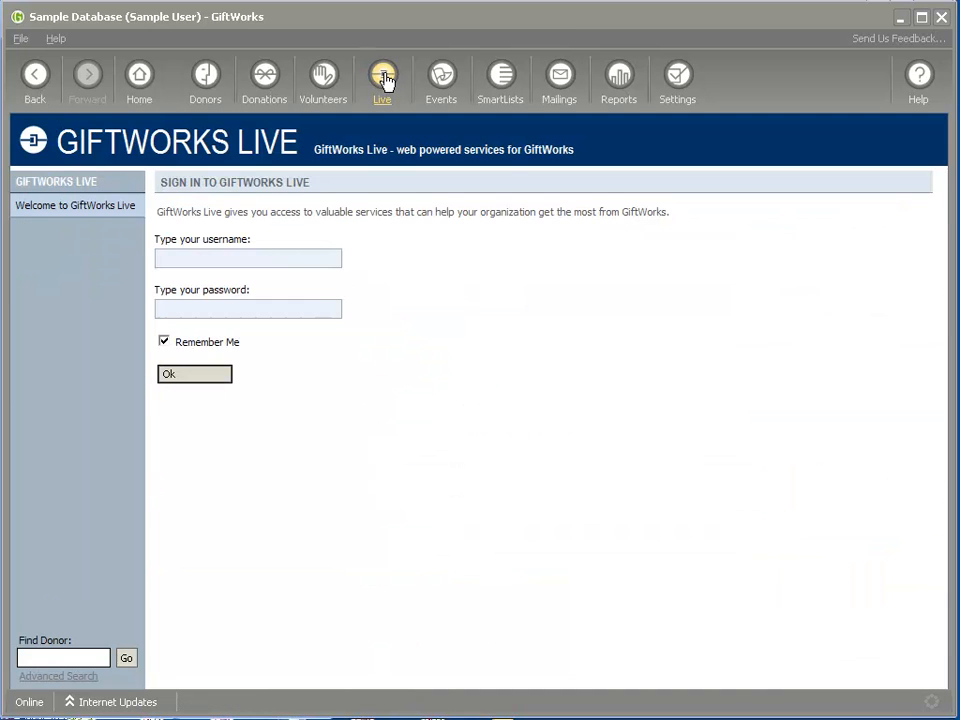
pyautogui.moveTo(159, 184); pyautogui.dragTo(300, 190)
pyautogui.click(311, 225)
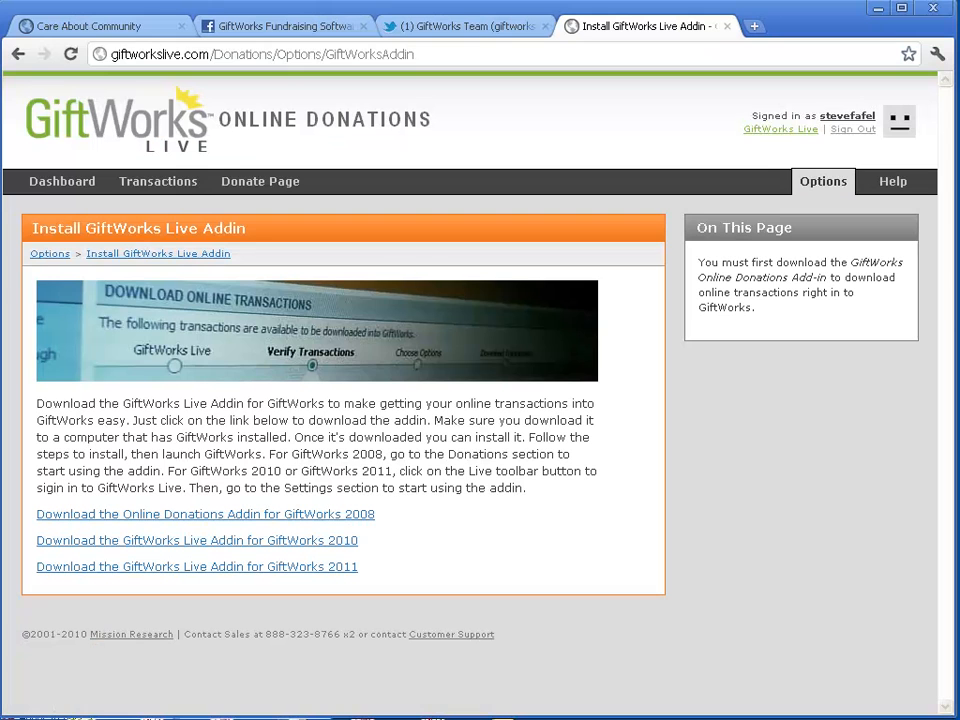
pyautogui.click(855, 131)
pyautogui.click(710, 290)
pyautogui.click(713, 330)
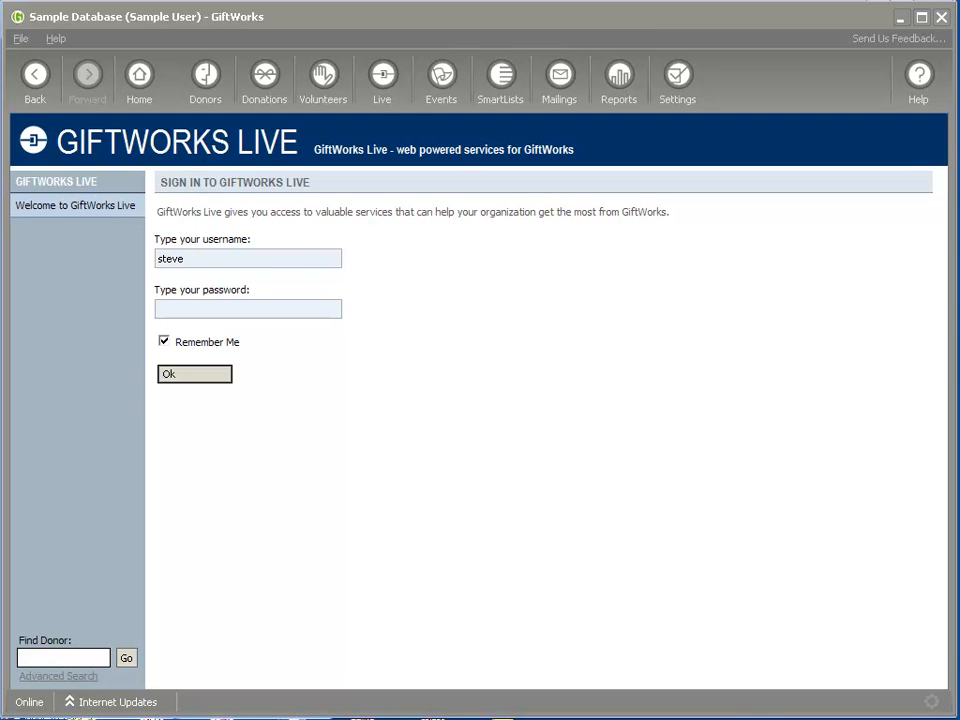
pyautogui.write('***')
pyautogui.click(197, 376)
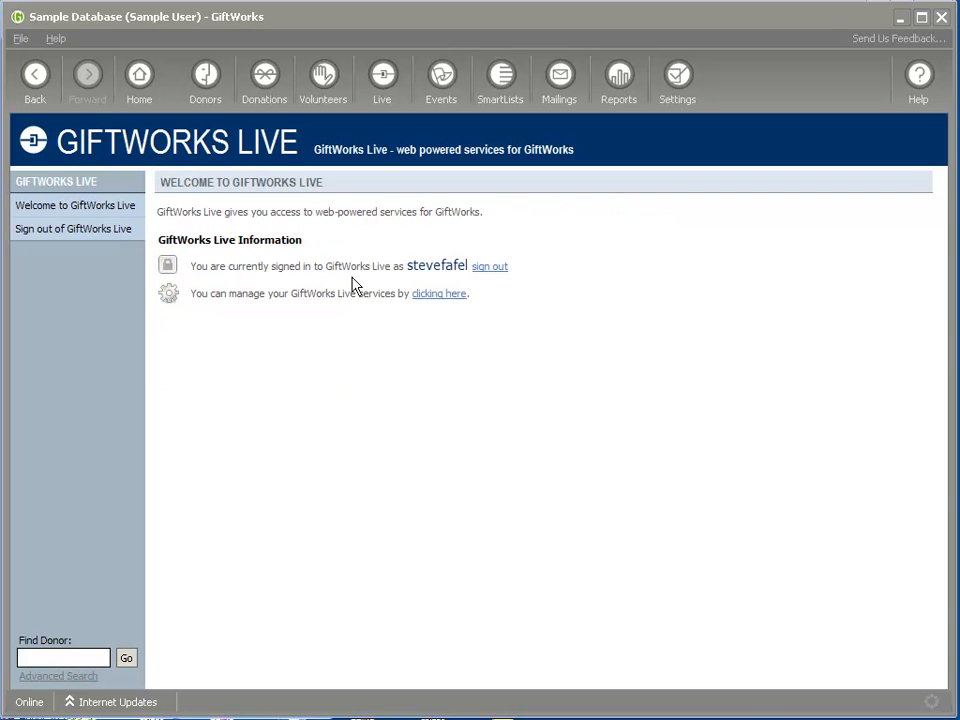
pyautogui.moveTo(224, 266); pyautogui.dragTo(416, 268)
pyautogui.click(441, 276)
pyautogui.click(440, 294)
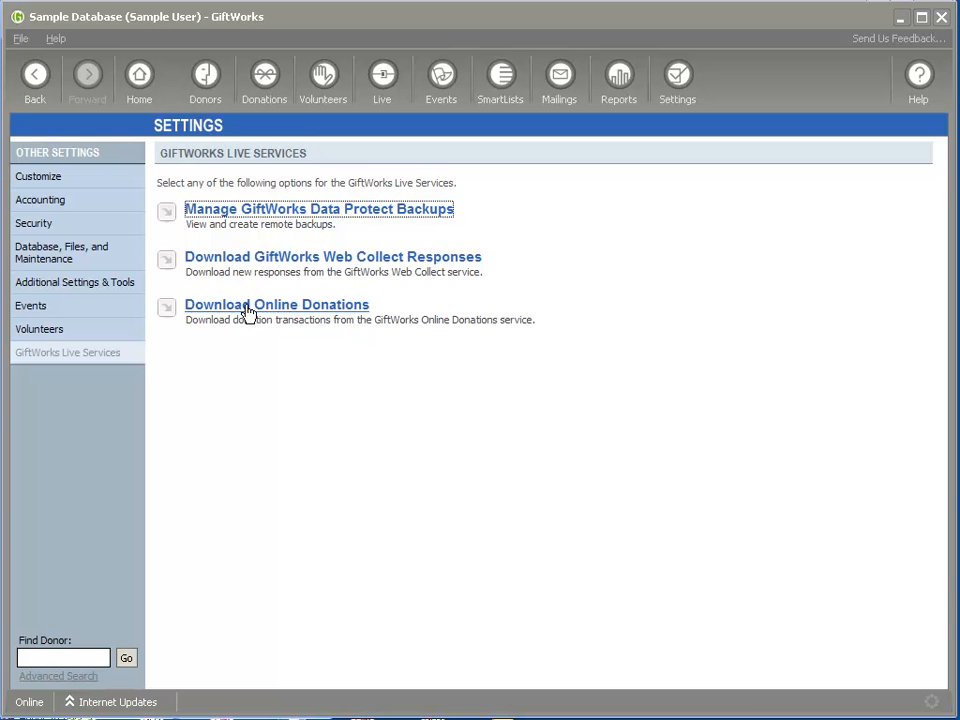
# Download Online Donations, noting 2 new transactions waiting, and reach the web sign-in page.
pyautogui.click(285, 310)
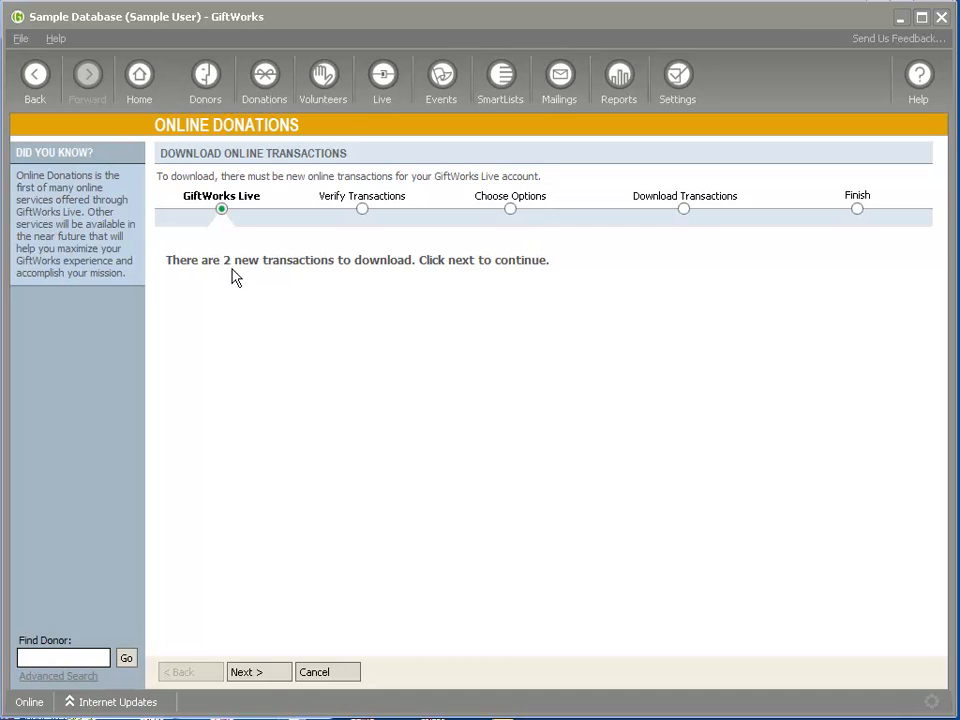
pyautogui.doubleClick(227, 260)
pyautogui.click(252, 261)
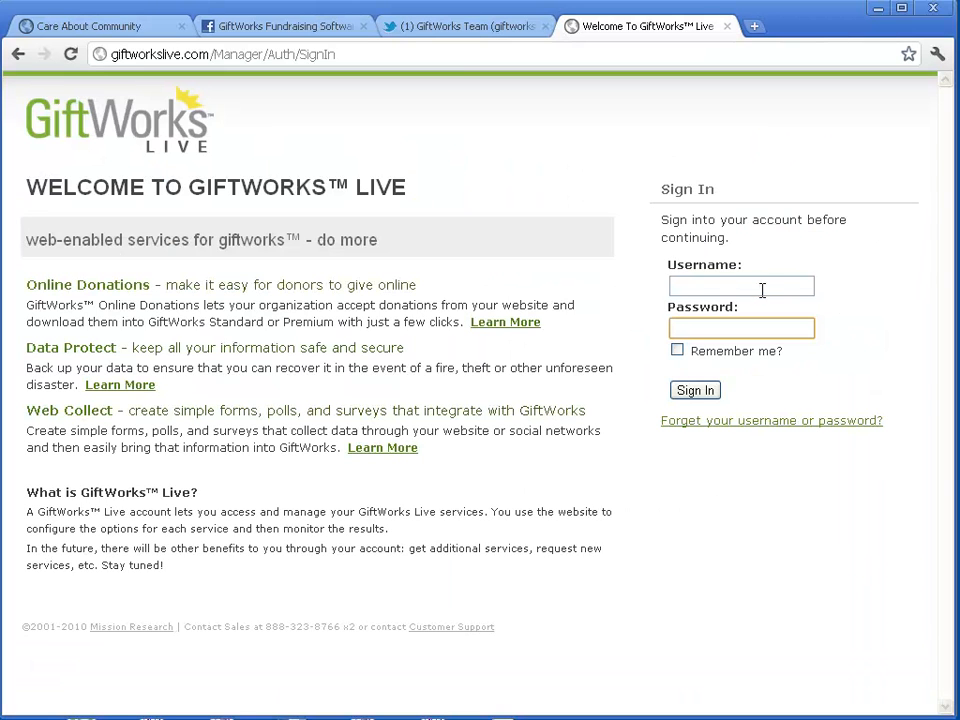
pyautogui.click(758, 289)
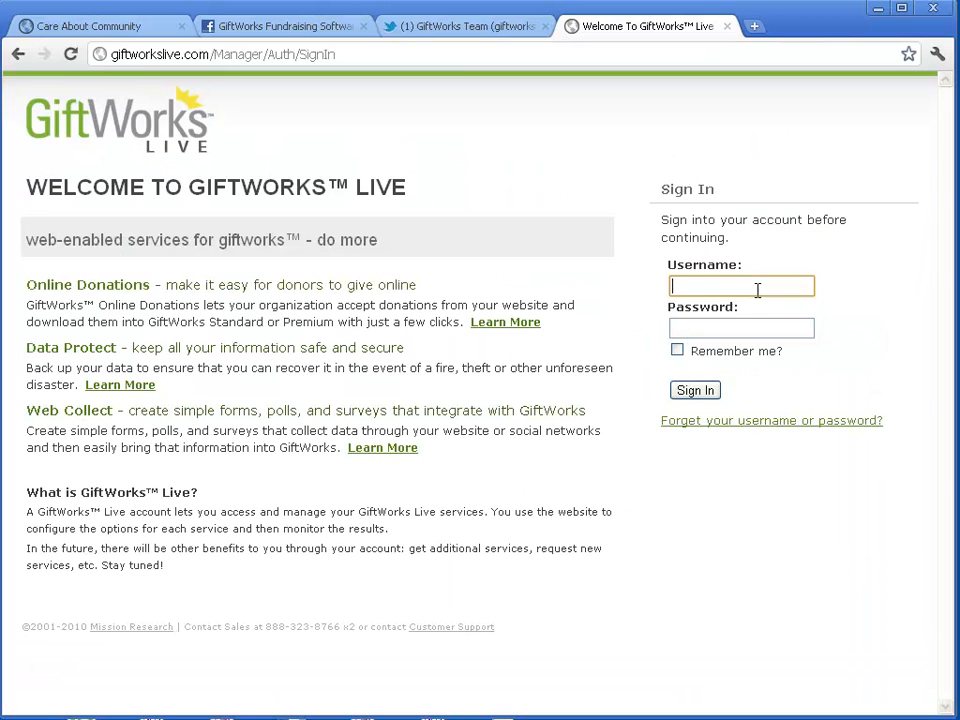
# Sign in on the web and open the Online Donations transactions list.
pyautogui.press('Tab')
pyautogui.write('••')
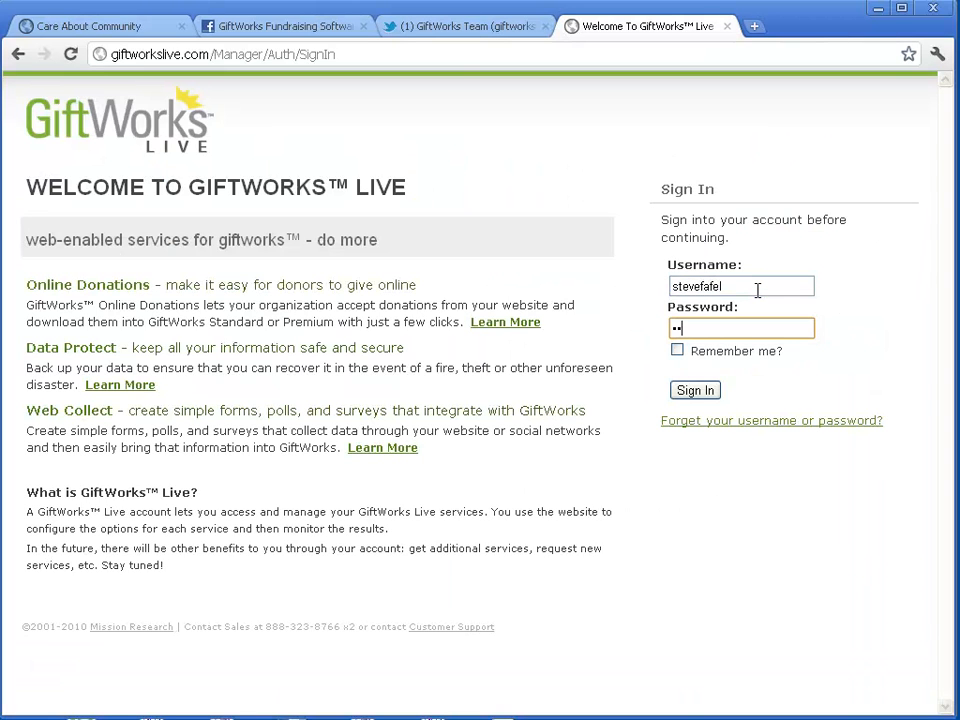
pyautogui.press('Return')
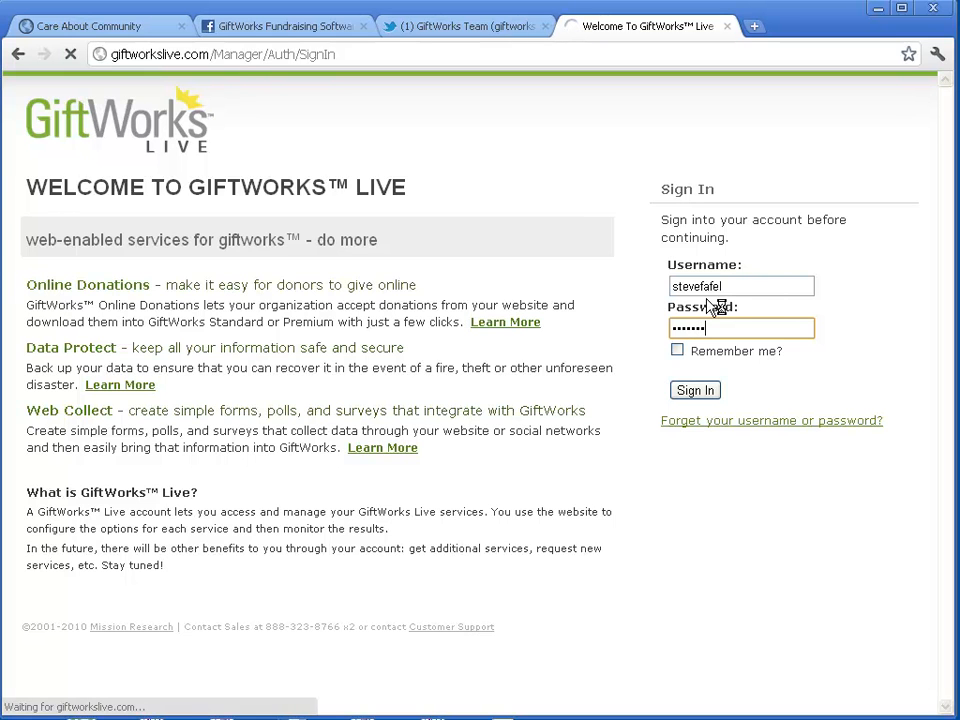
pyautogui.click(228, 368)
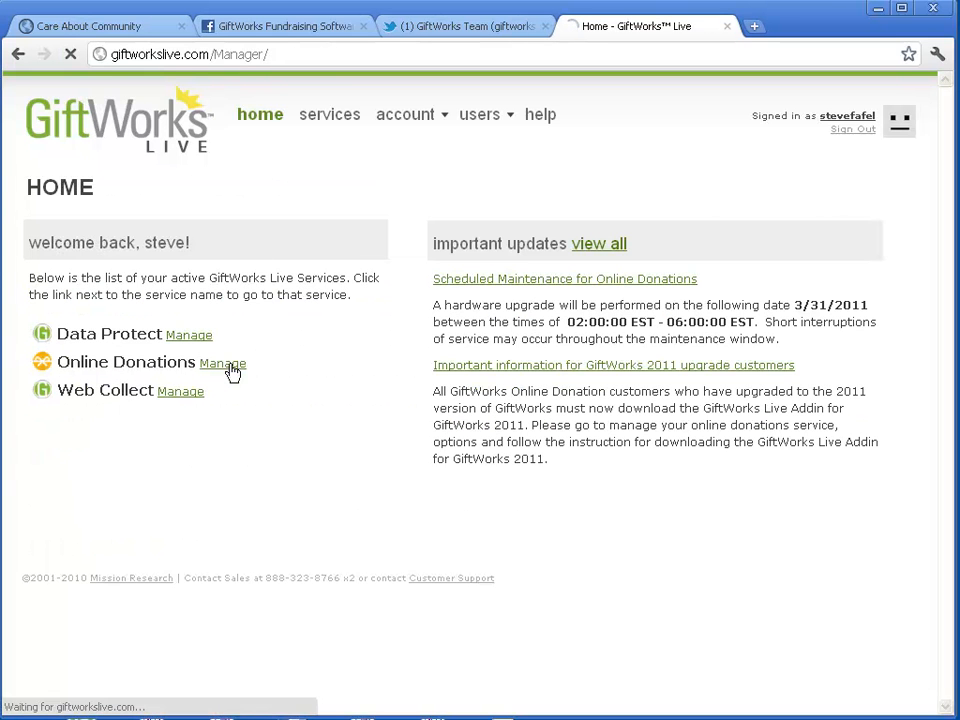
pyautogui.click(160, 190)
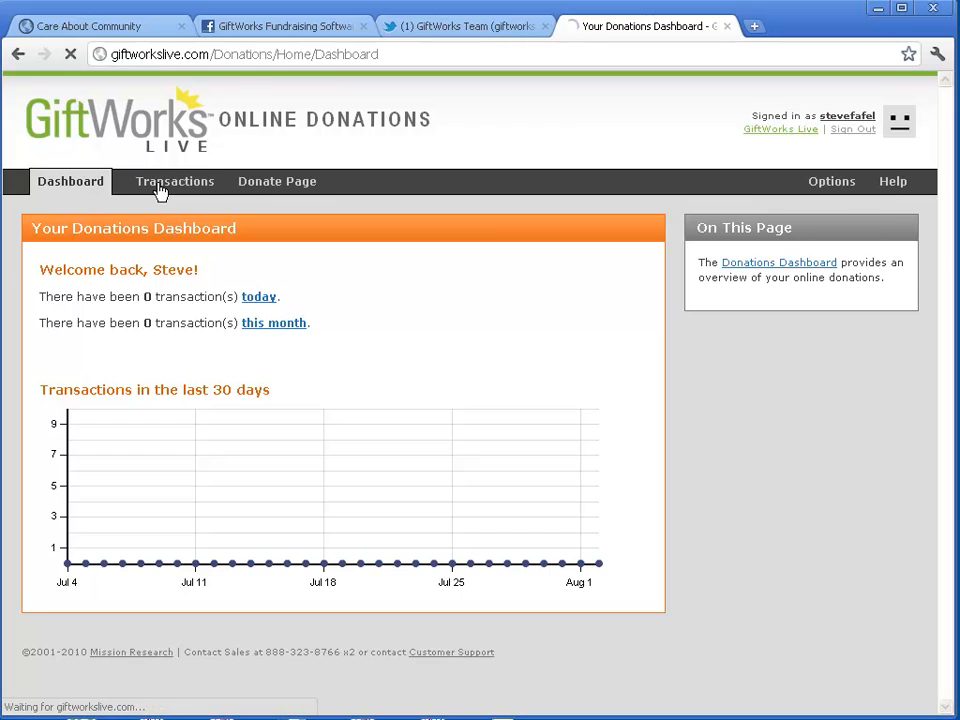
# Filter transactions to View All and Status Accepted, highlighting both donors' New status and names.
pyautogui.click(360, 268)
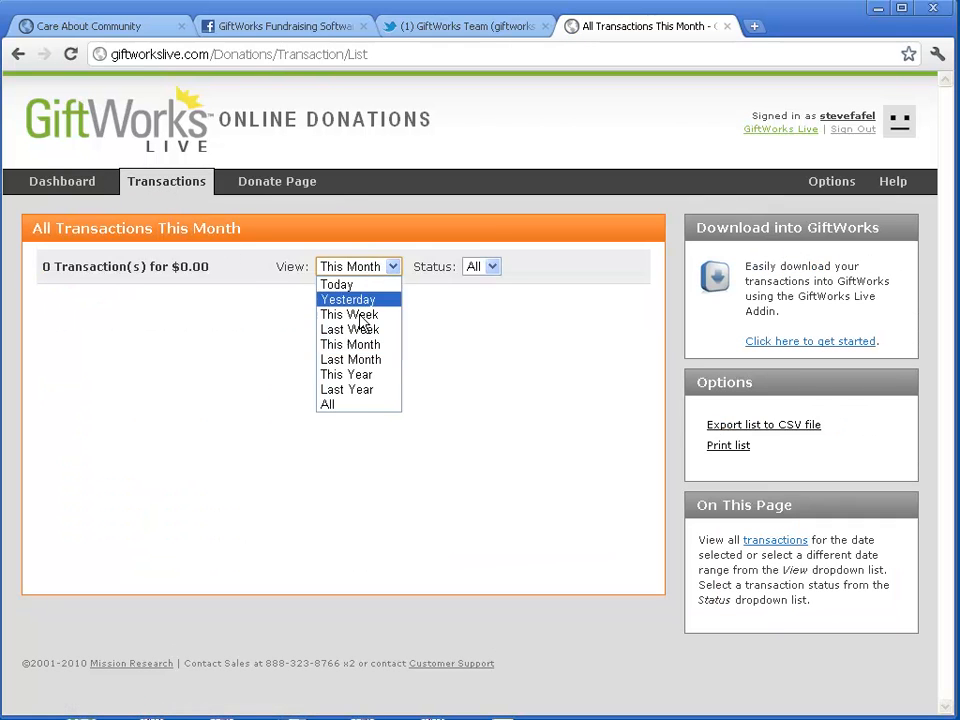
pyautogui.click(348, 408)
pyautogui.click(508, 267)
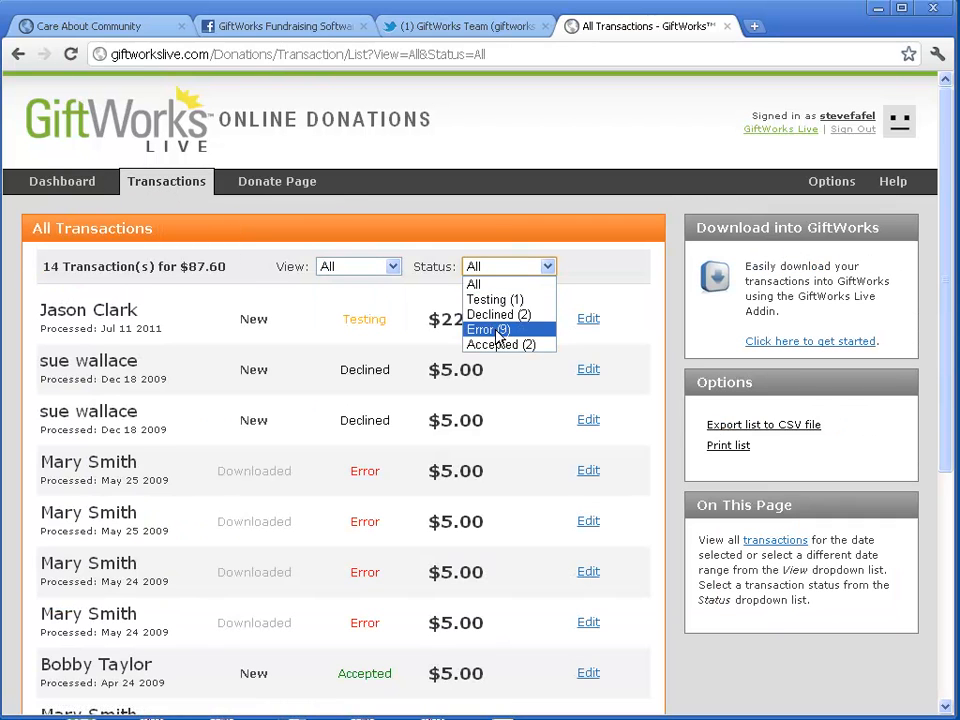
pyautogui.click(500, 345)
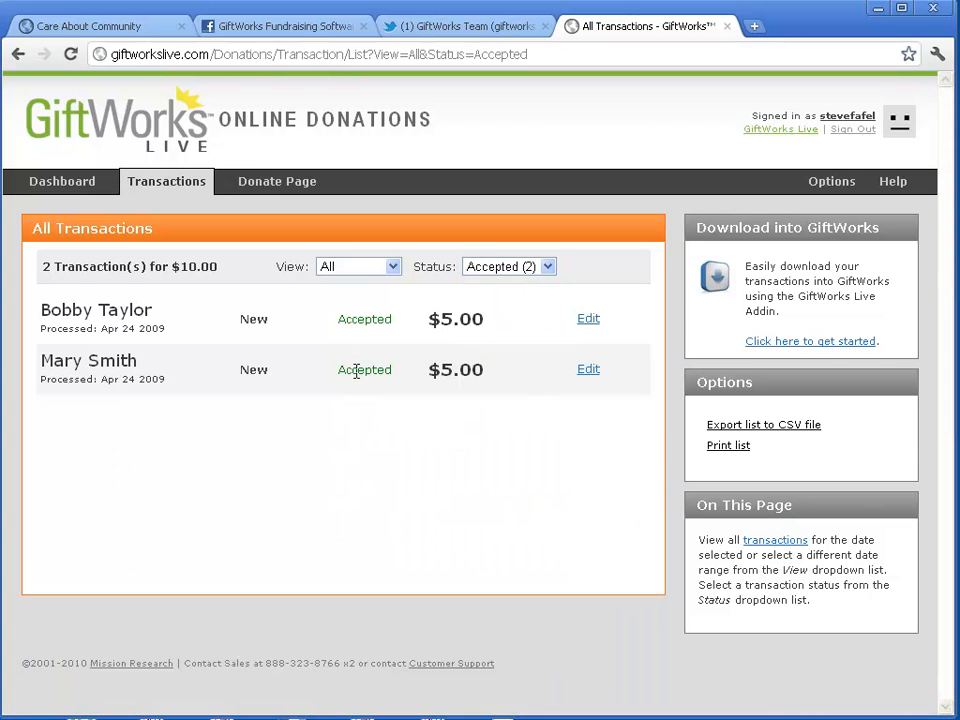
pyautogui.moveTo(253, 322); pyautogui.dragTo(272, 317)
pyautogui.moveTo(248, 369); pyautogui.dragTo(283, 371)
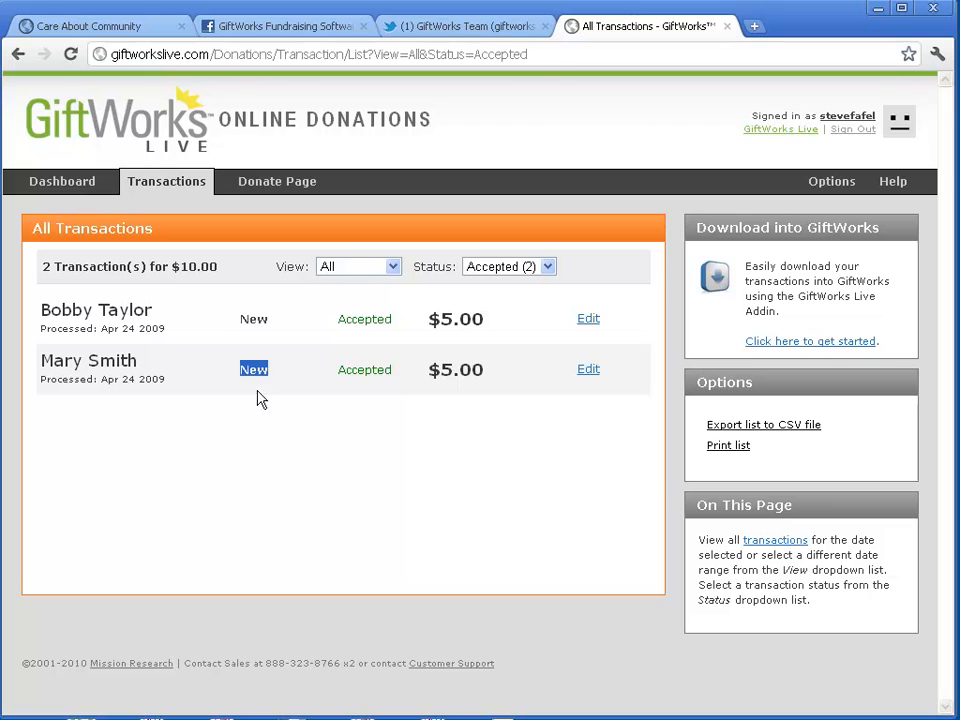
pyautogui.click(280, 399)
pyautogui.moveTo(40, 303); pyautogui.dragTo(133, 312)
pyautogui.click(150, 323)
pyautogui.moveTo(40, 363); pyautogui.dragTo(152, 374)
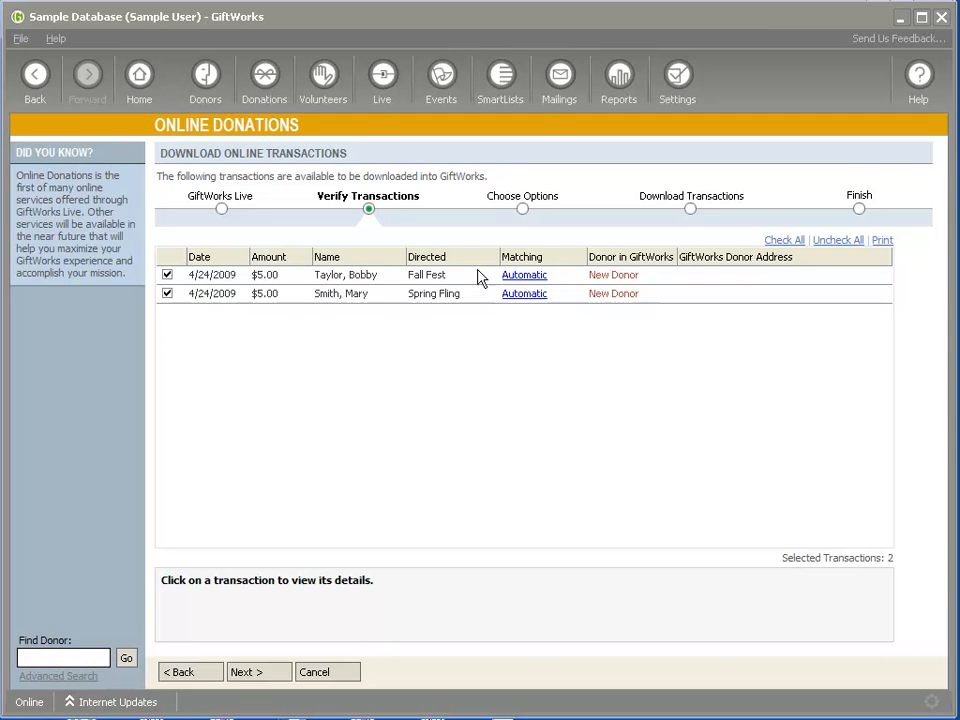
# Toggle Spring Fling off and on, view each transaction's details, then edit Fall Fest's contact info.
pyautogui.click(167, 294)
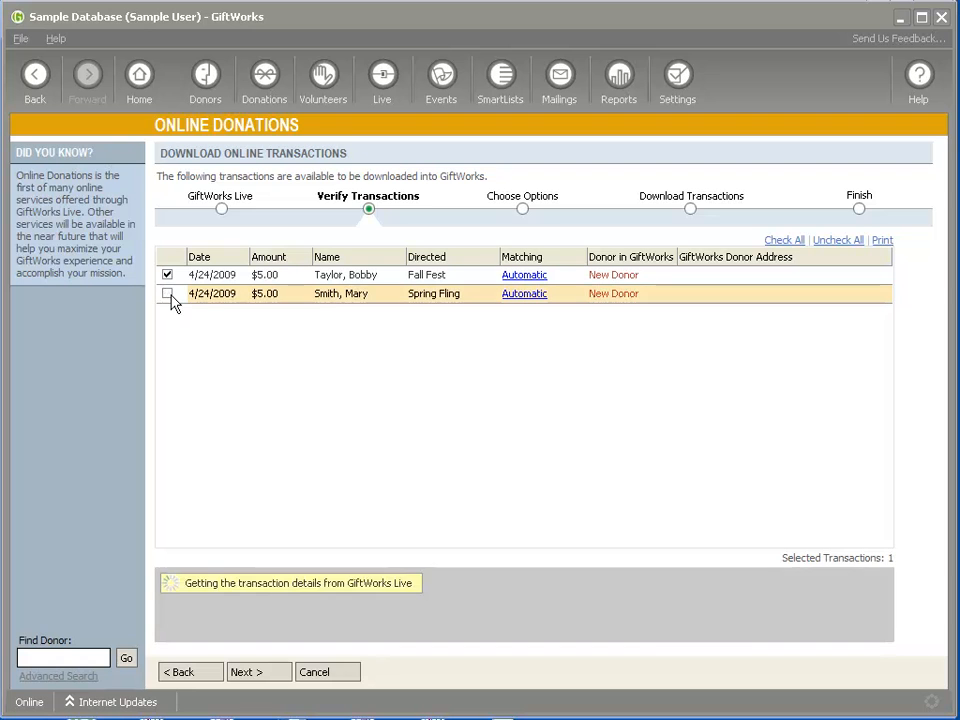
pyautogui.click(167, 294)
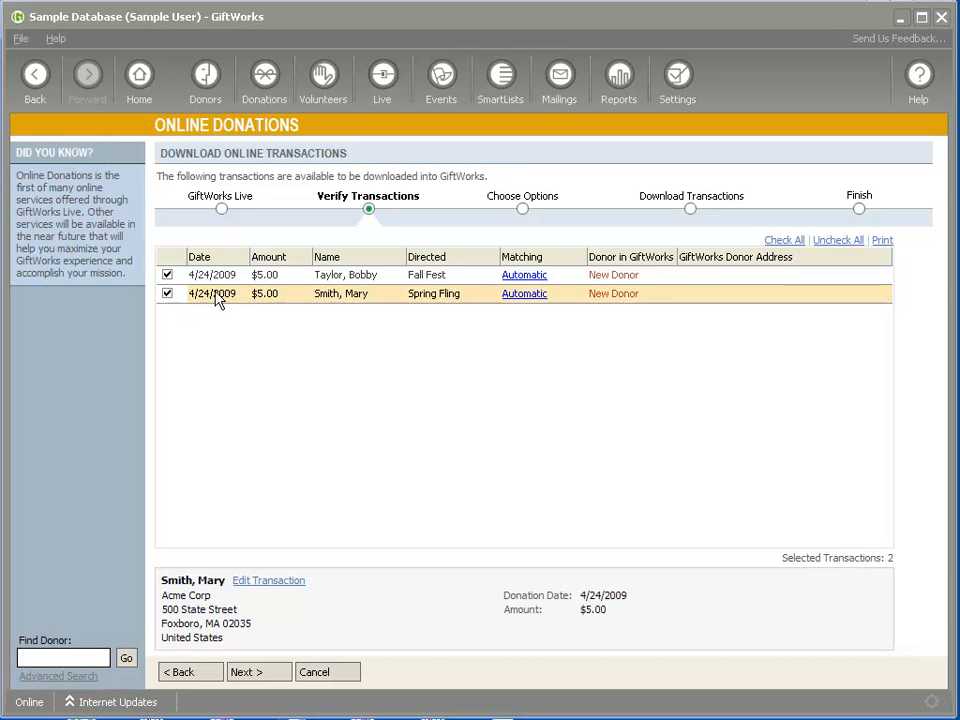
pyautogui.click(223, 281)
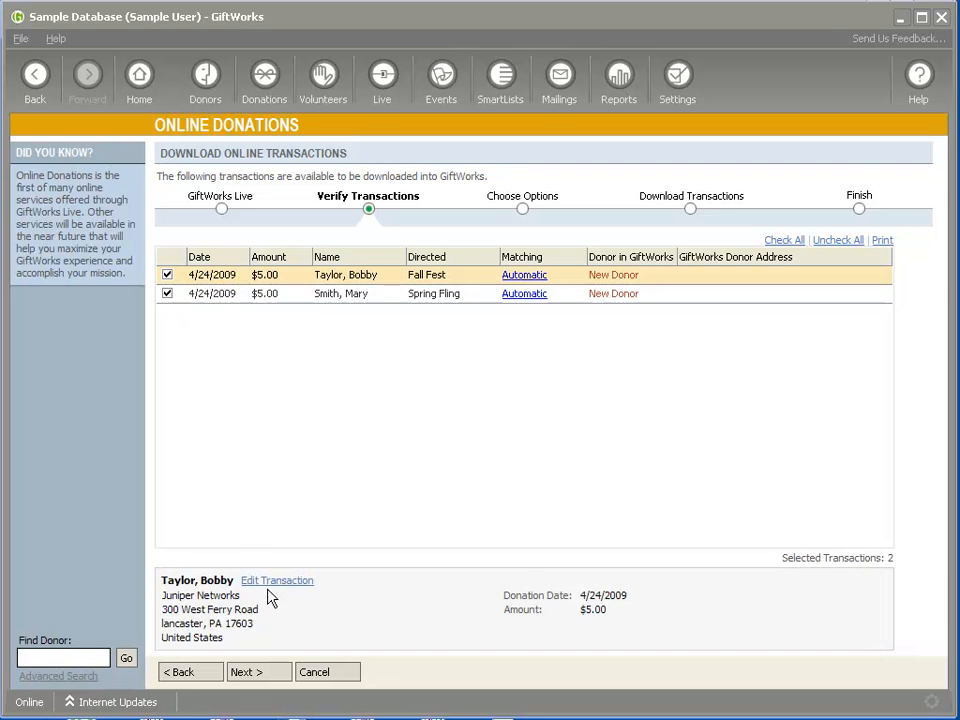
pyautogui.click(262, 296)
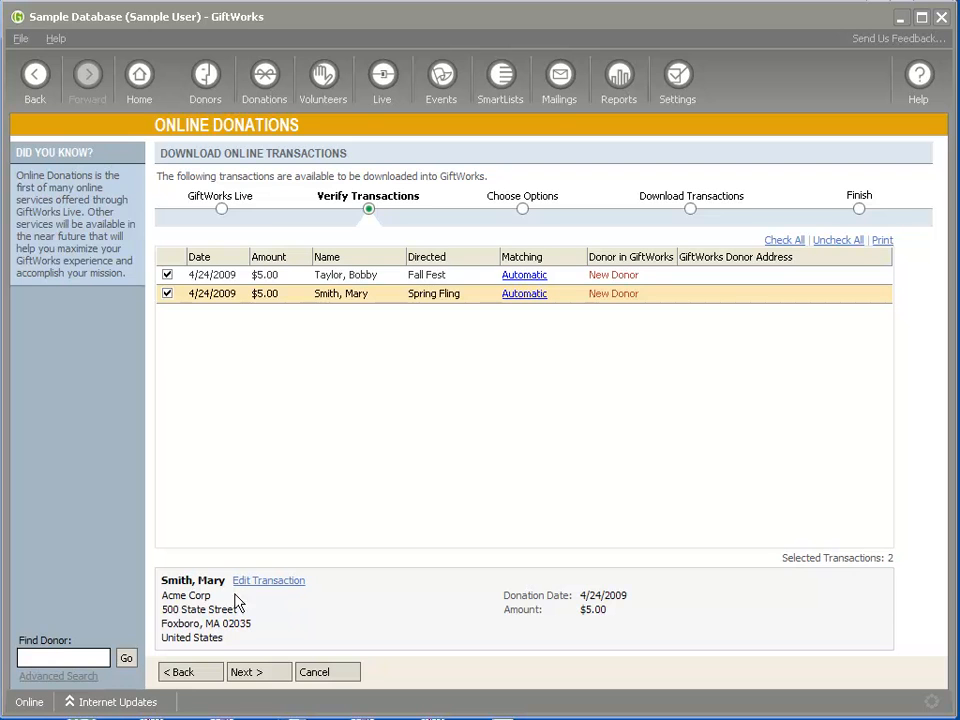
pyautogui.click(262, 275)
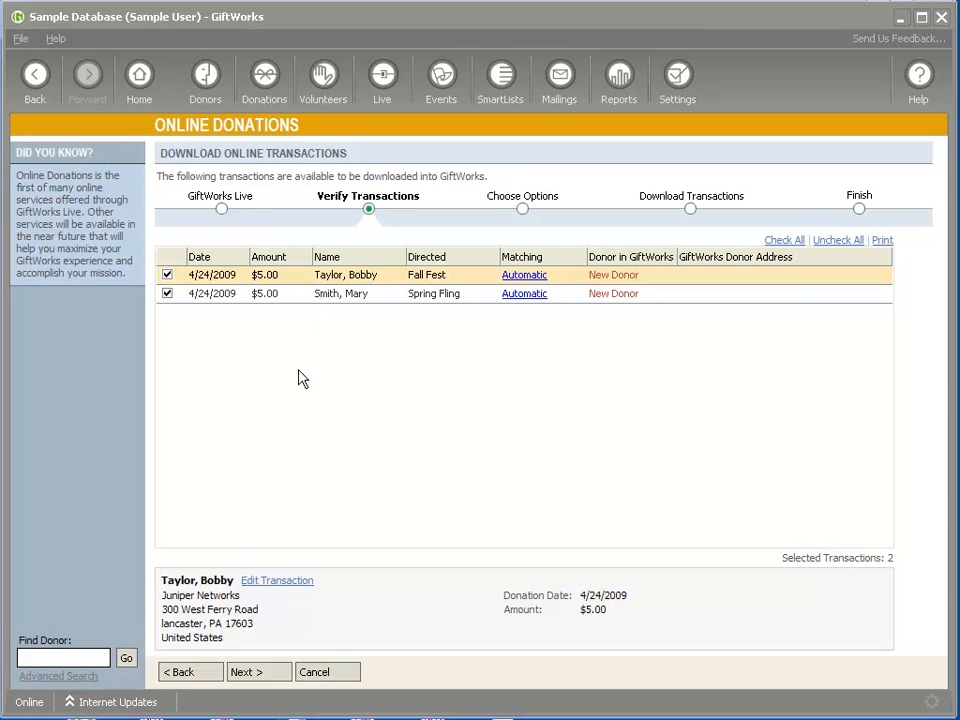
pyautogui.click(279, 582)
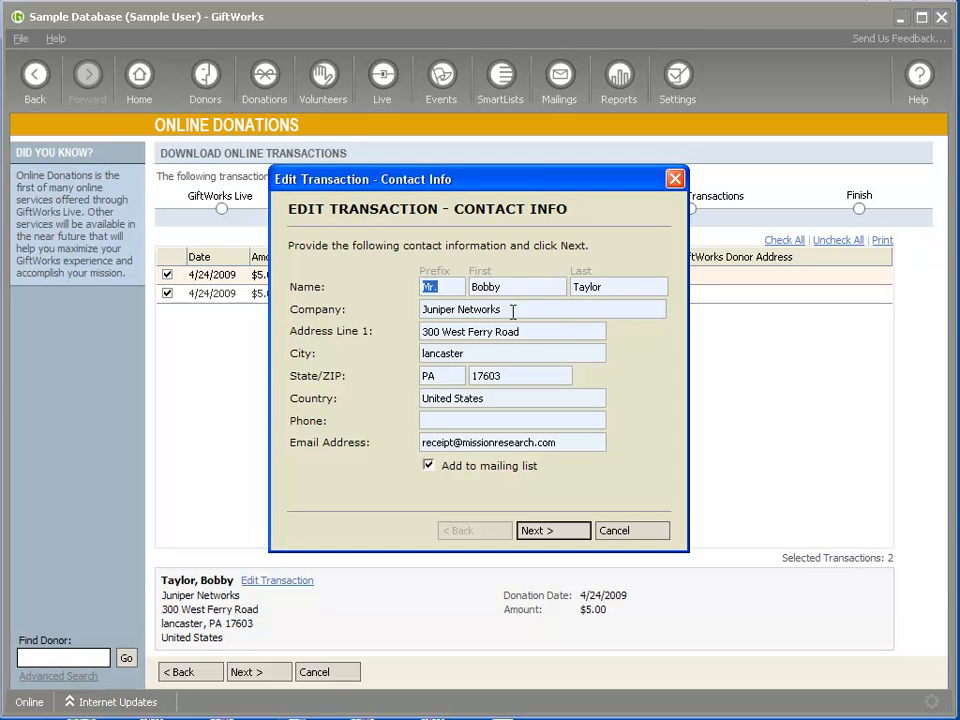
# Step through Fall Fest's contact, billing and donation details and save the transaction.
pyautogui.click(566, 535)
pyautogui.click(567, 531)
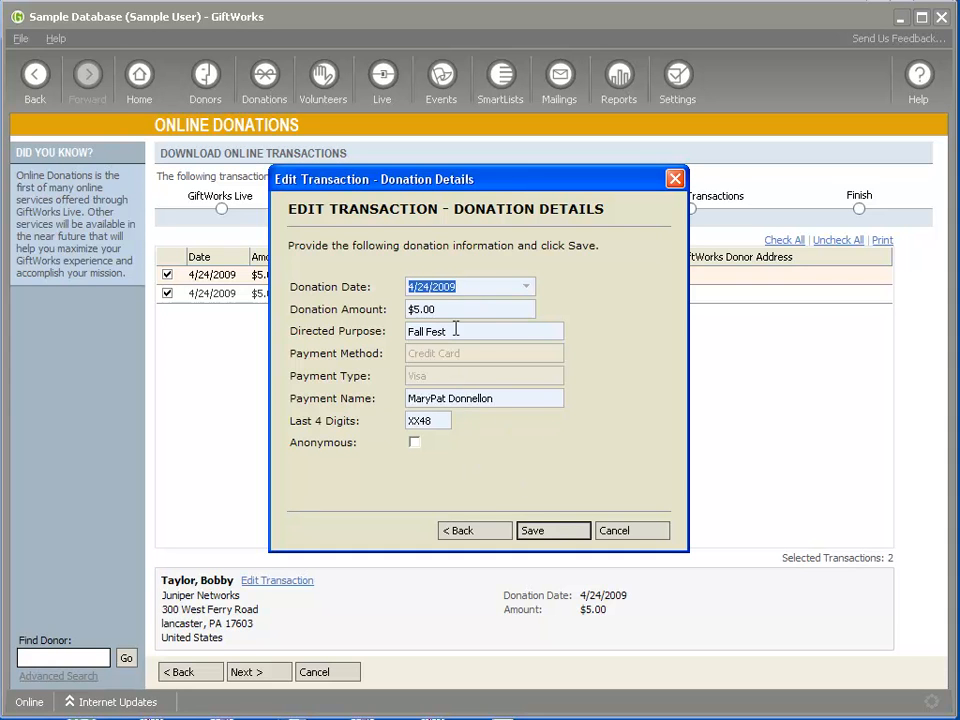
pyautogui.click(553, 531)
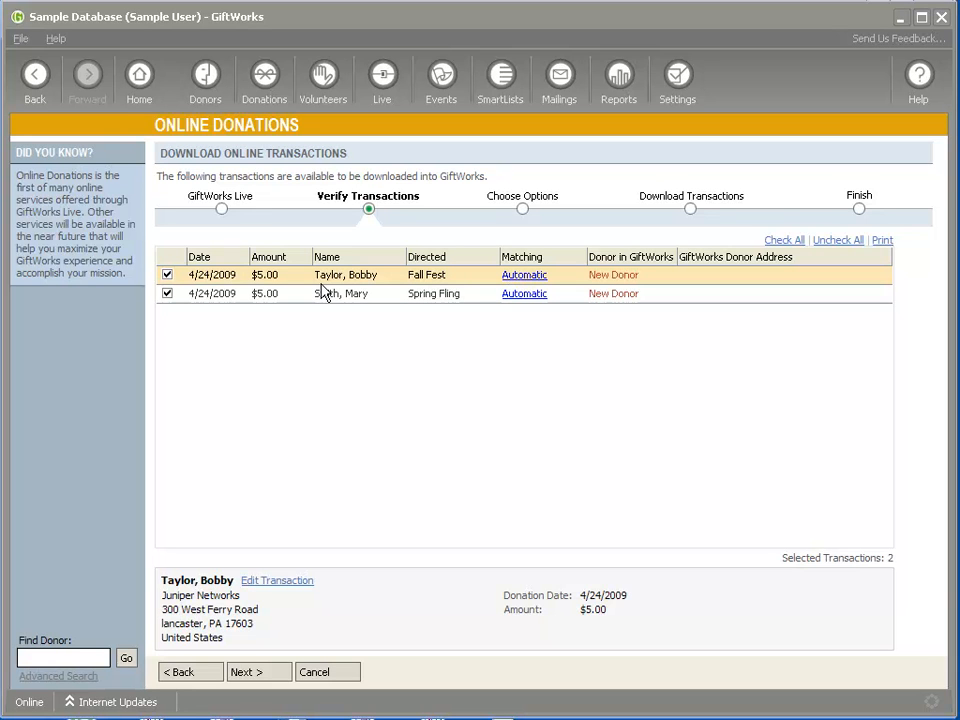
# Match the first transaction to an existing donor found by searching 'st'.
pyautogui.click(528, 281)
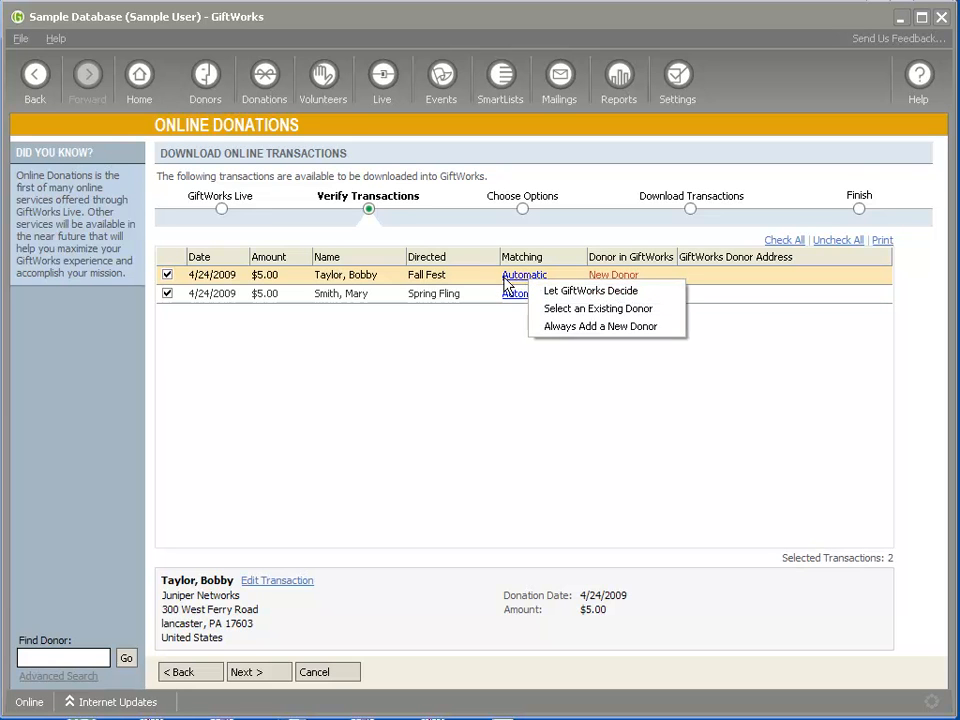
pyautogui.click(603, 310)
pyautogui.write('ste')
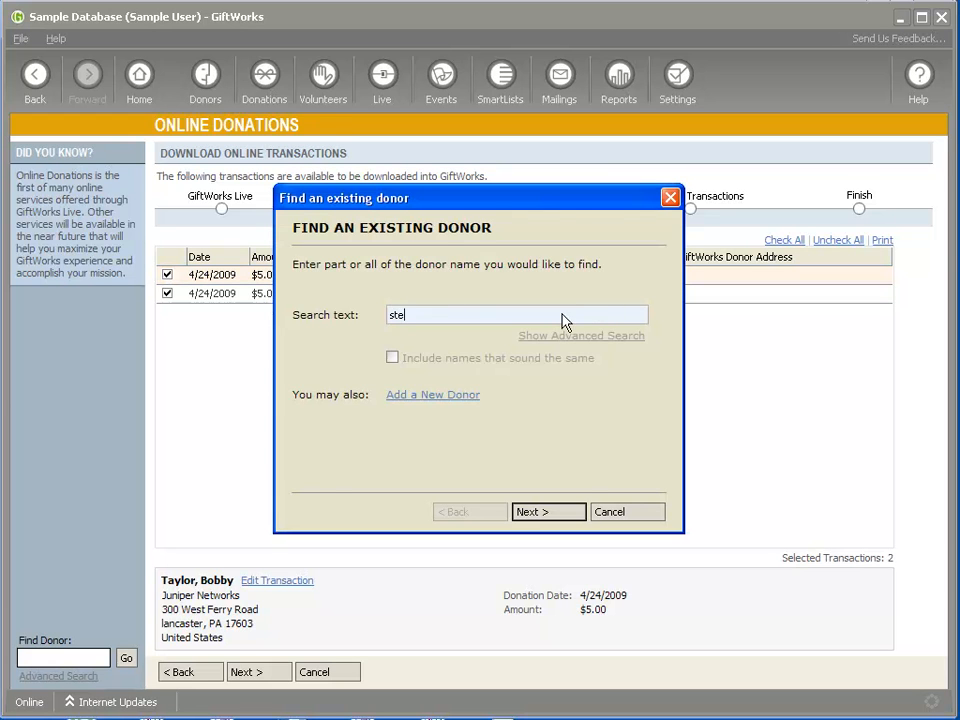
pyautogui.press('Return')
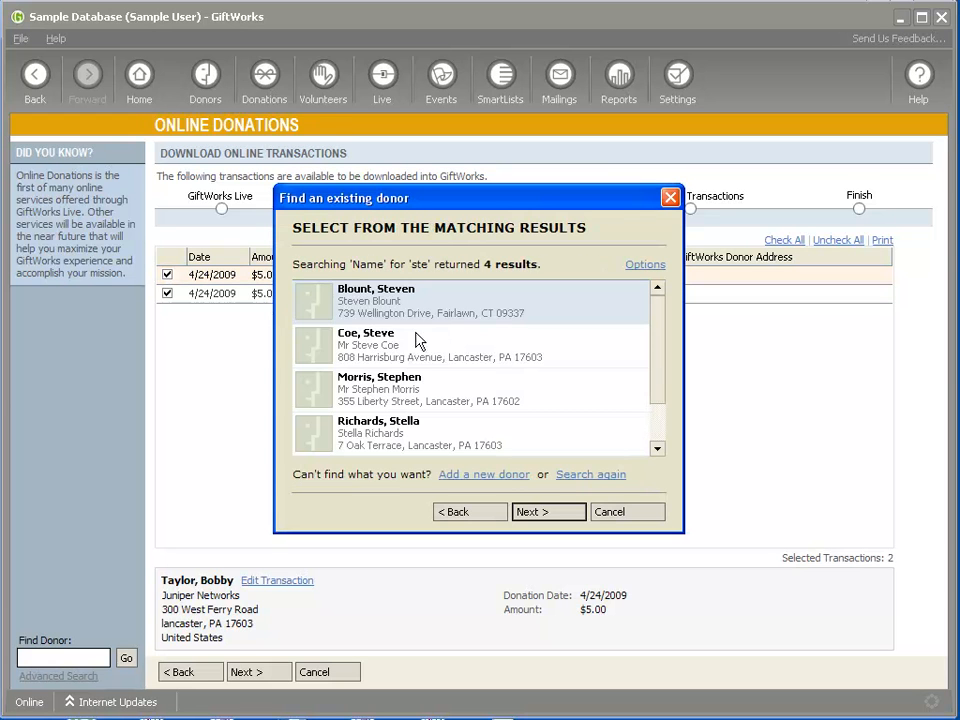
pyautogui.click(401, 306)
pyautogui.click(548, 511)
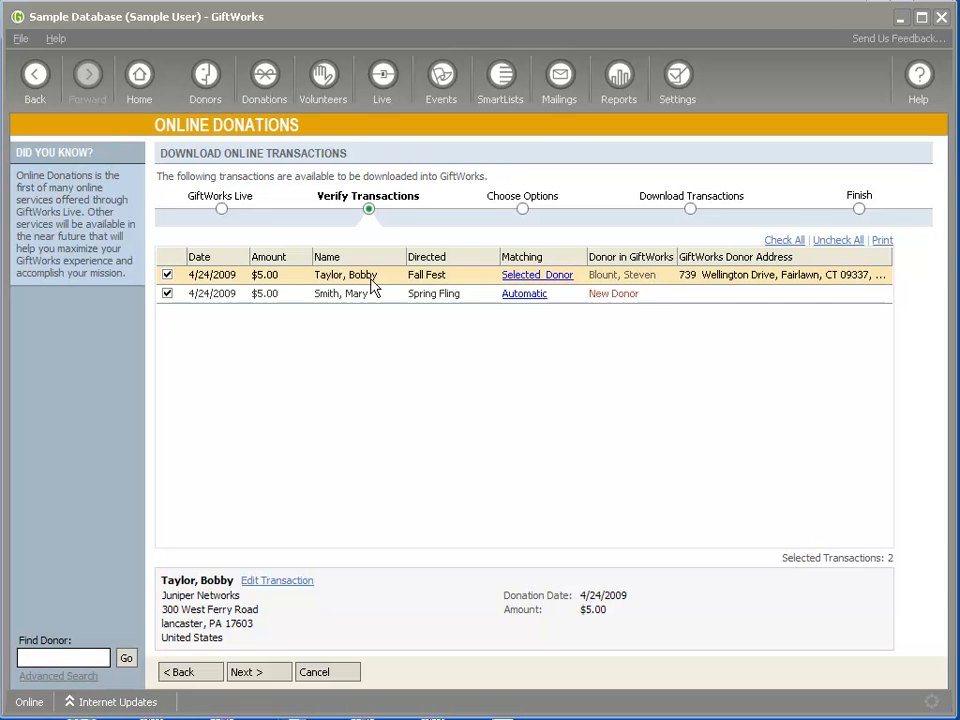
# Revert the first transaction to automatic matching, leave the second unchanged, and advance.
pyautogui.click(546, 279)
pyautogui.click(580, 289)
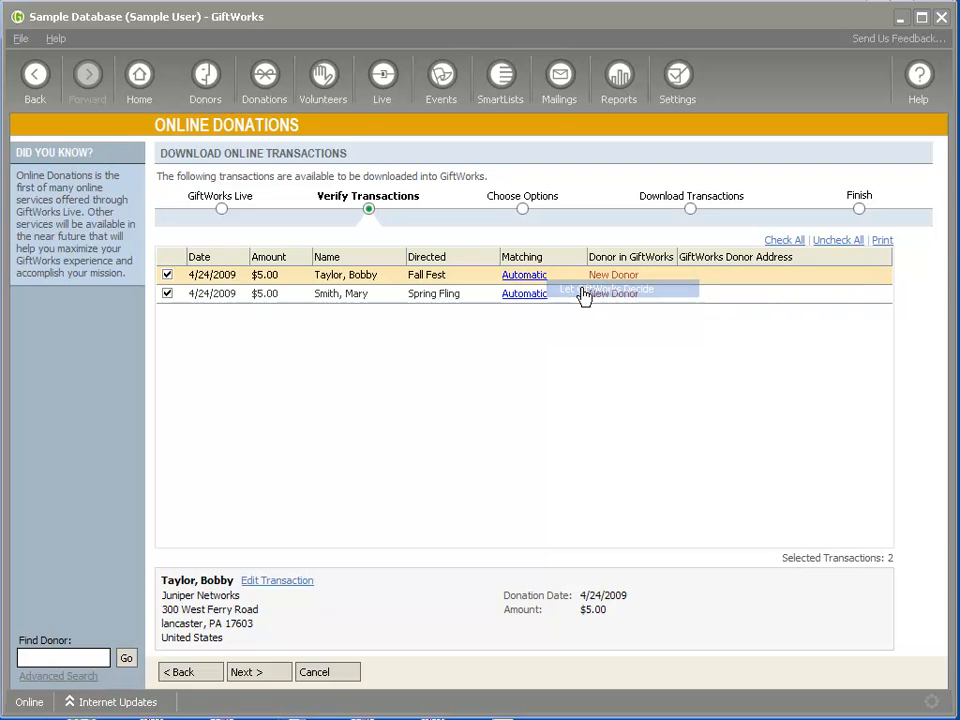
pyautogui.click(531, 282)
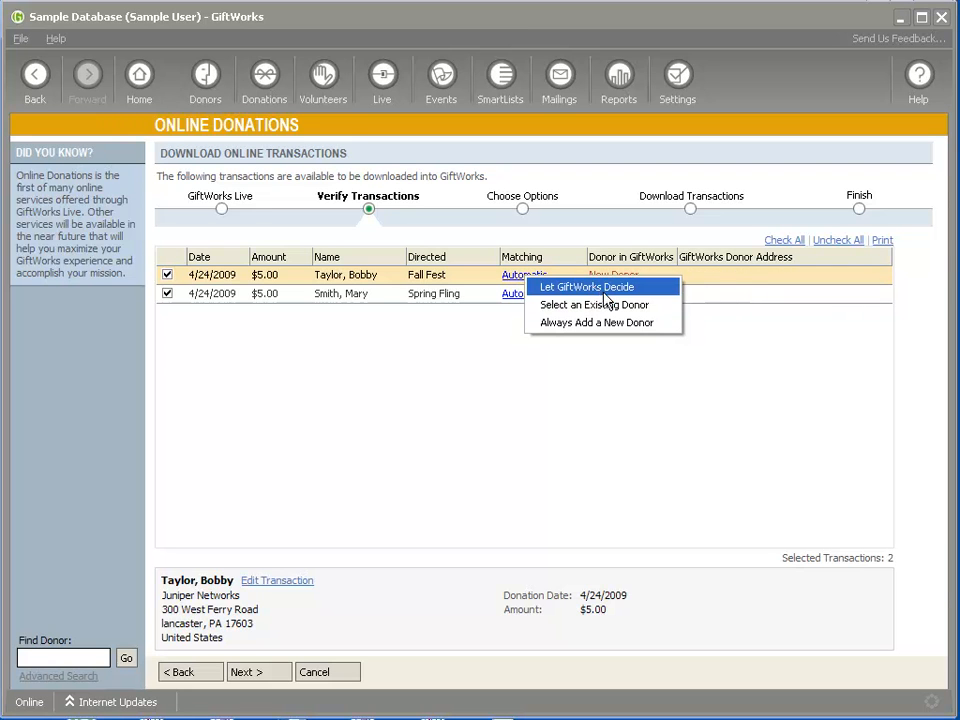
pyautogui.click(716, 282)
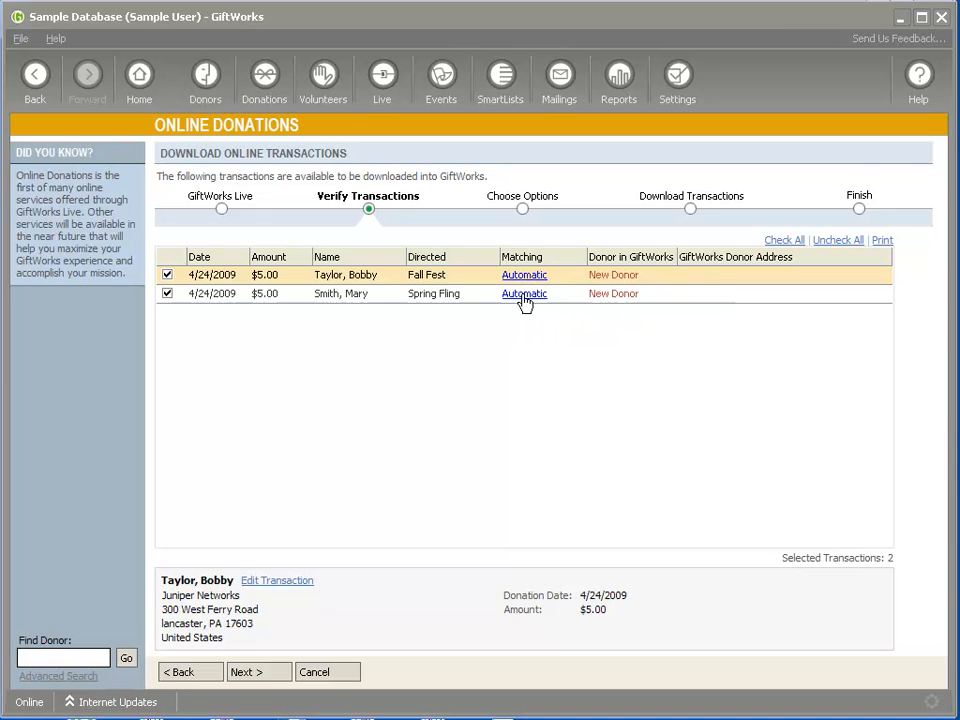
pyautogui.click(577, 296)
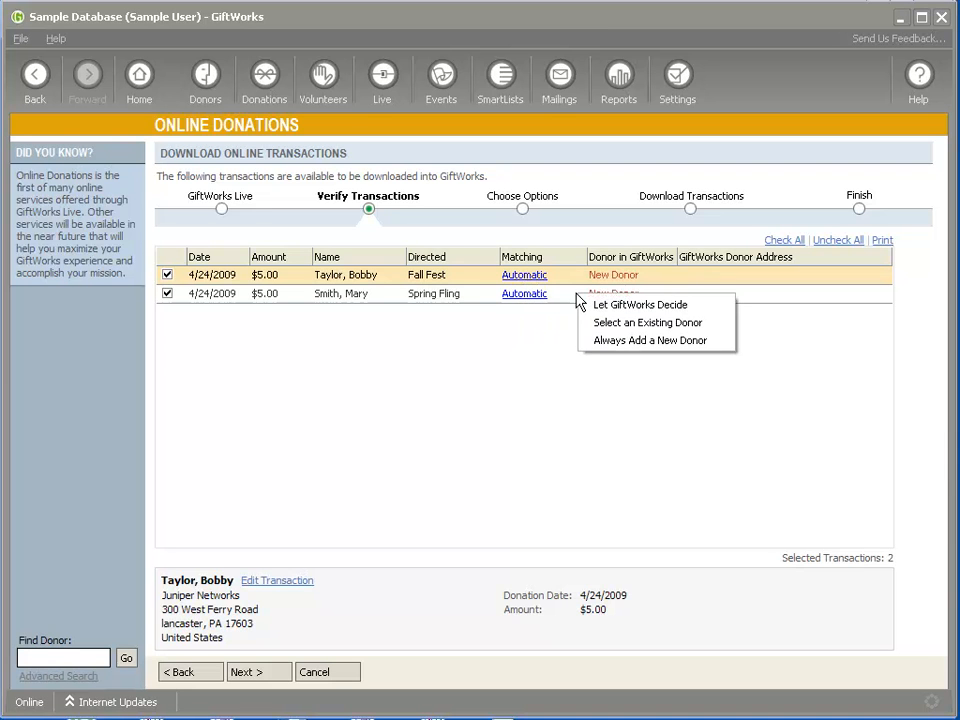
pyautogui.click(556, 296)
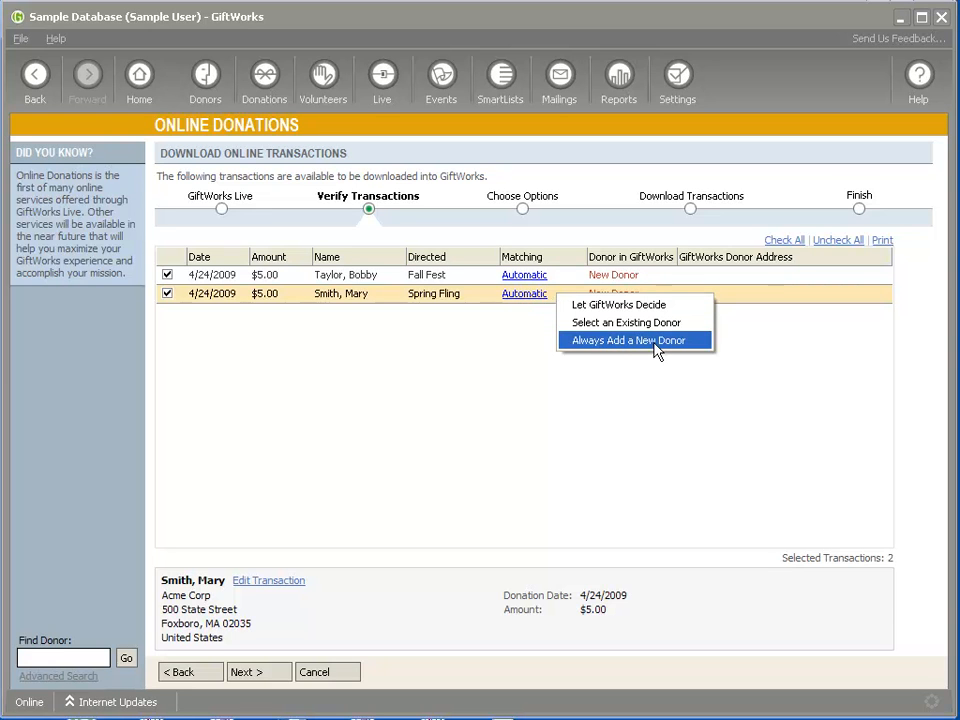
pyautogui.click(575, 277)
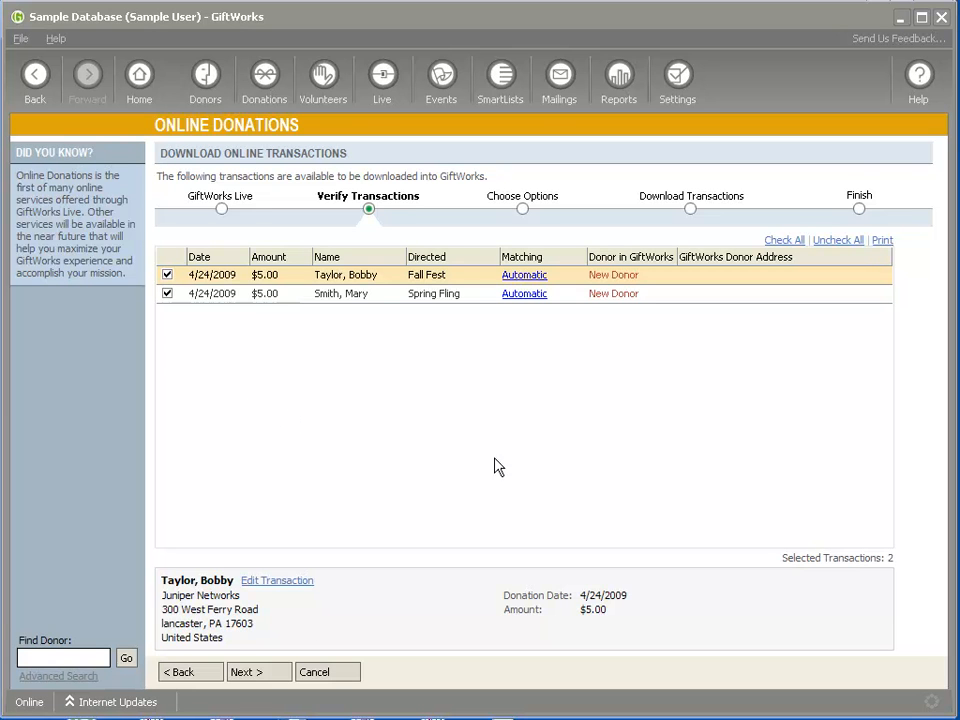
pyautogui.click(257, 675)
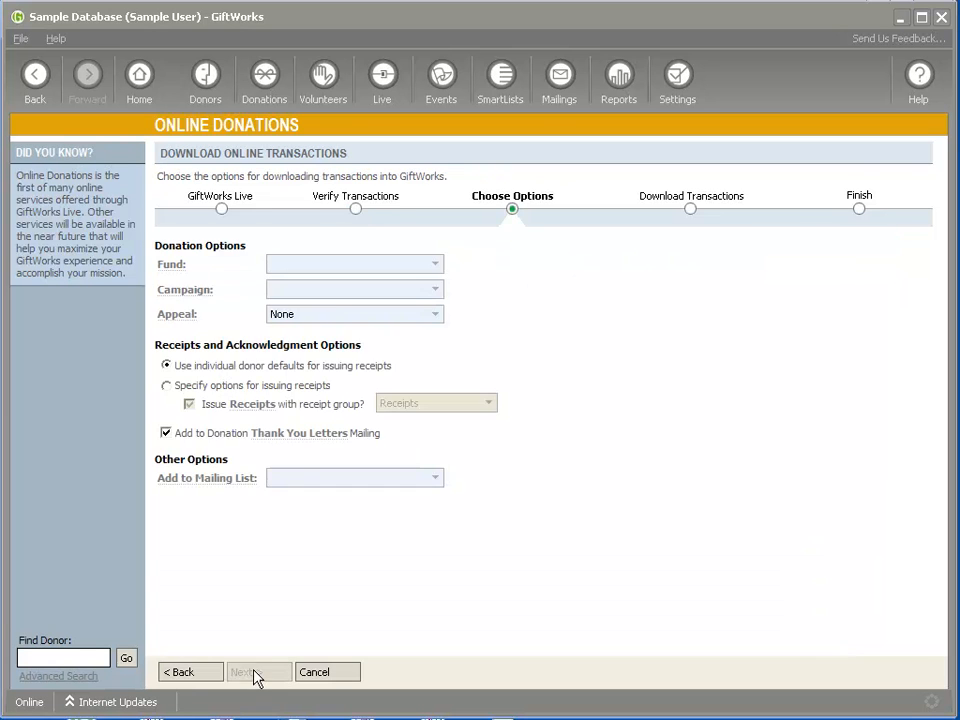
# Try Facilities Fund, then go back and toggle both transactions off and on again.
pyautogui.click(429, 266)
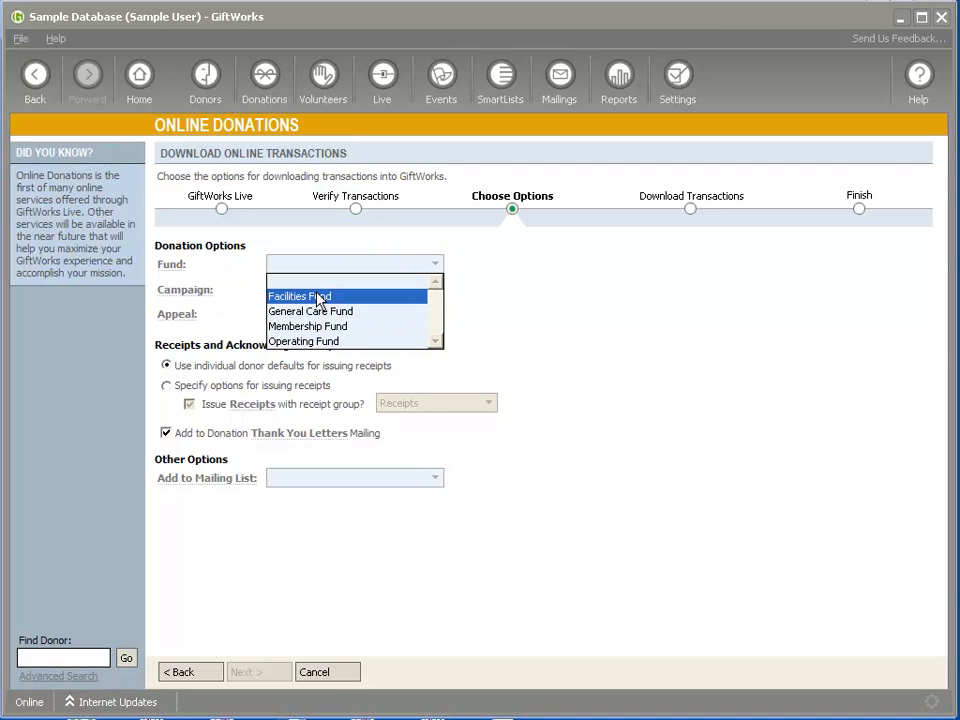
pyautogui.click(321, 297)
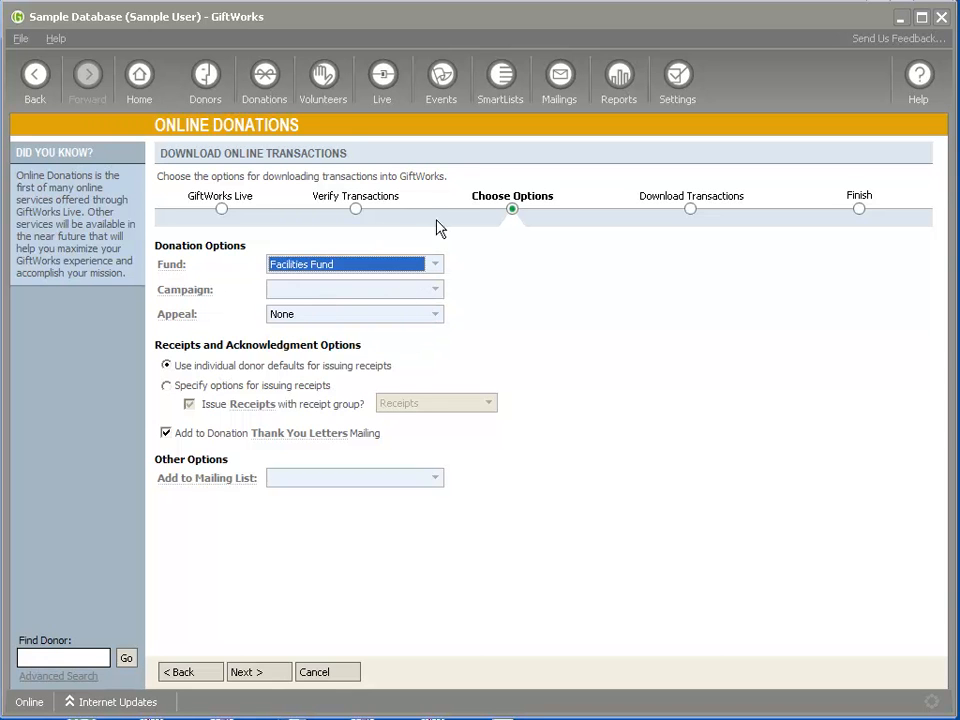
pyautogui.click(200, 672)
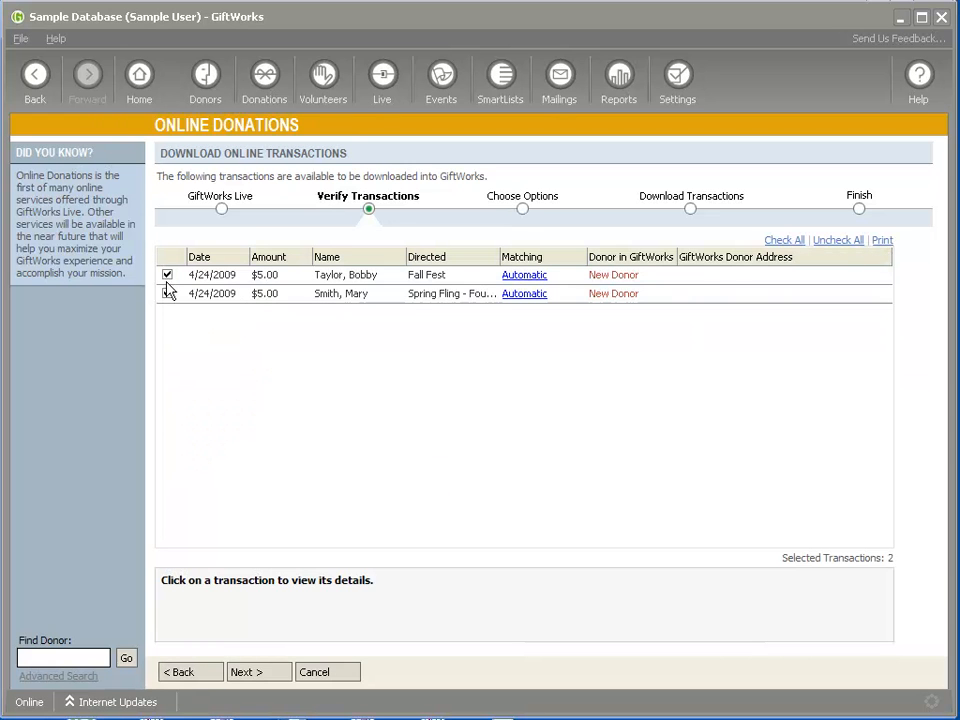
pyautogui.click(167, 275)
pyautogui.click(167, 293)
pyautogui.click(167, 275)
pyautogui.click(167, 293)
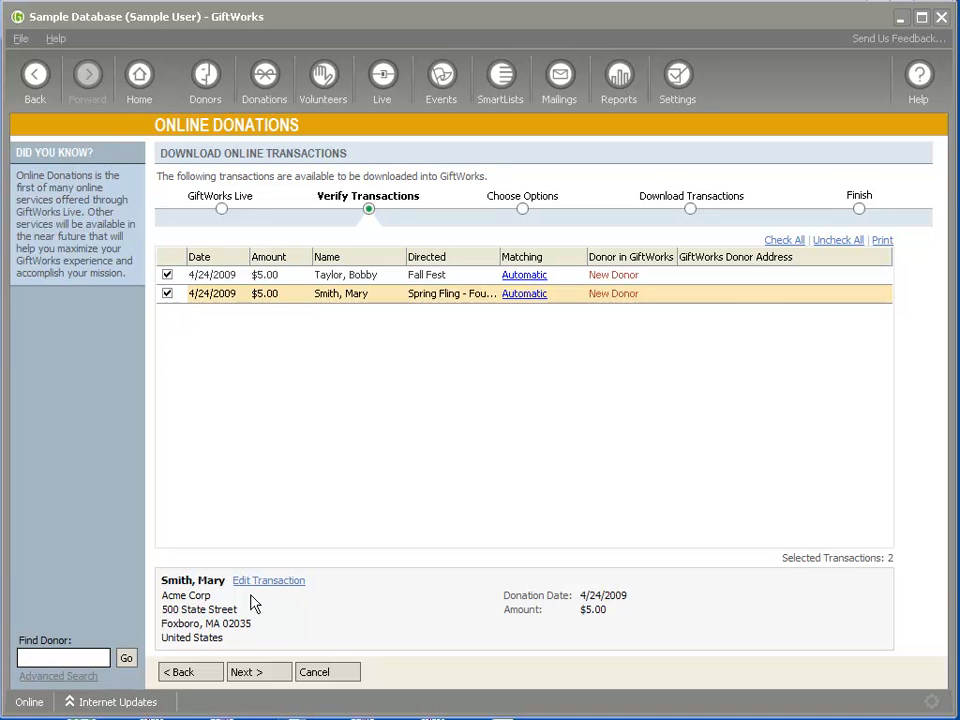
pyautogui.click(266, 676)
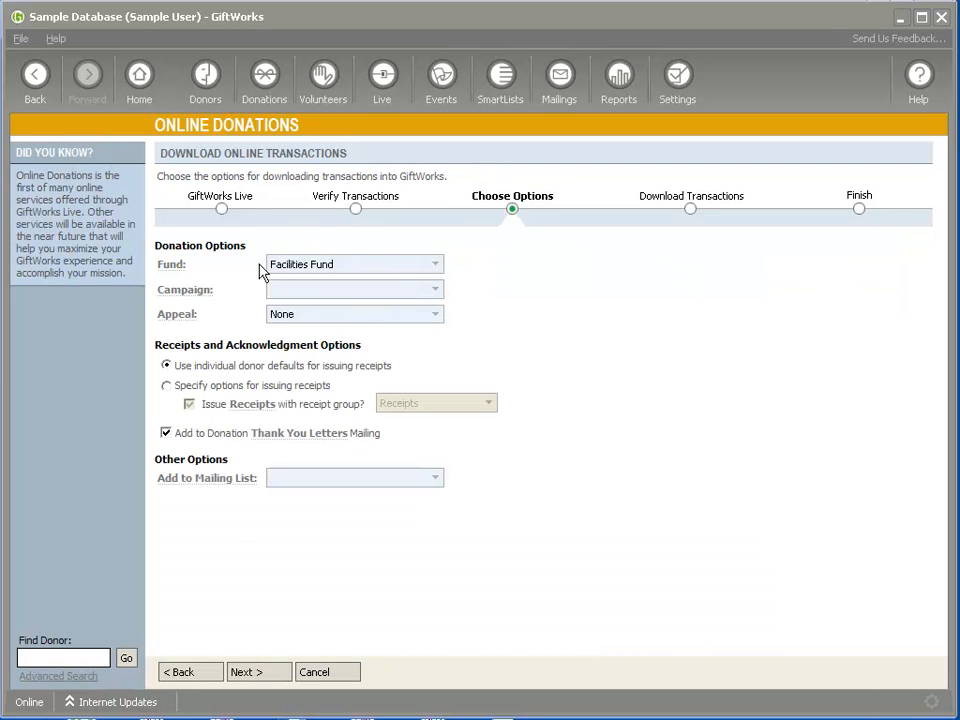
# Set Fund to General Care Fund, Campaign to 2011 Annual Campaign, Appeal to 2011 Information Mailer.
pyautogui.click(361, 267)
pyautogui.click(340, 313)
pyautogui.click(375, 289)
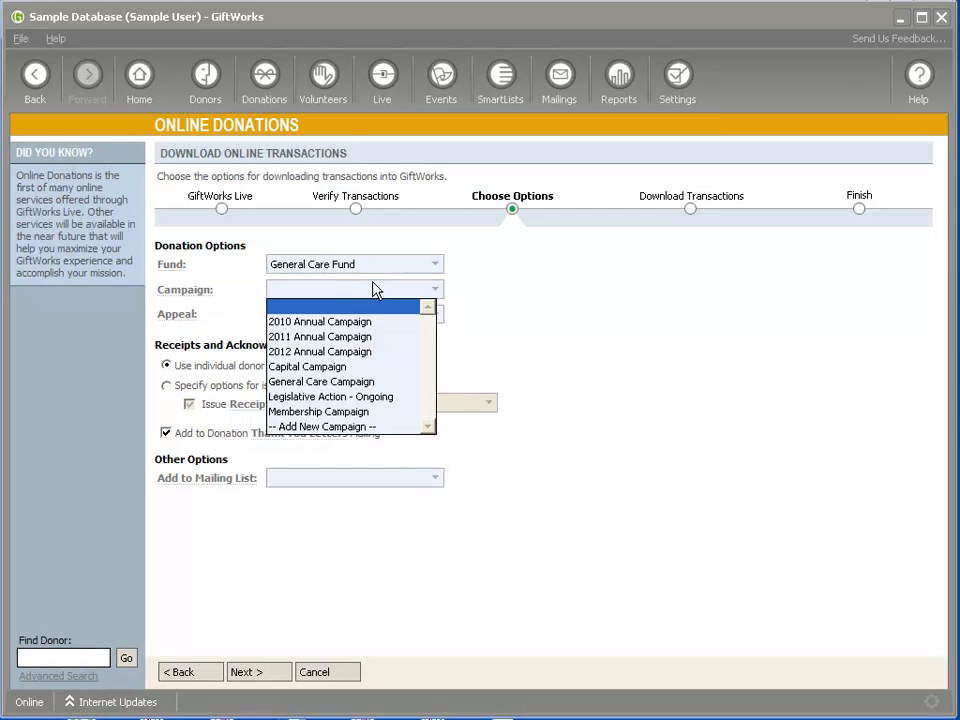
pyautogui.click(348, 337)
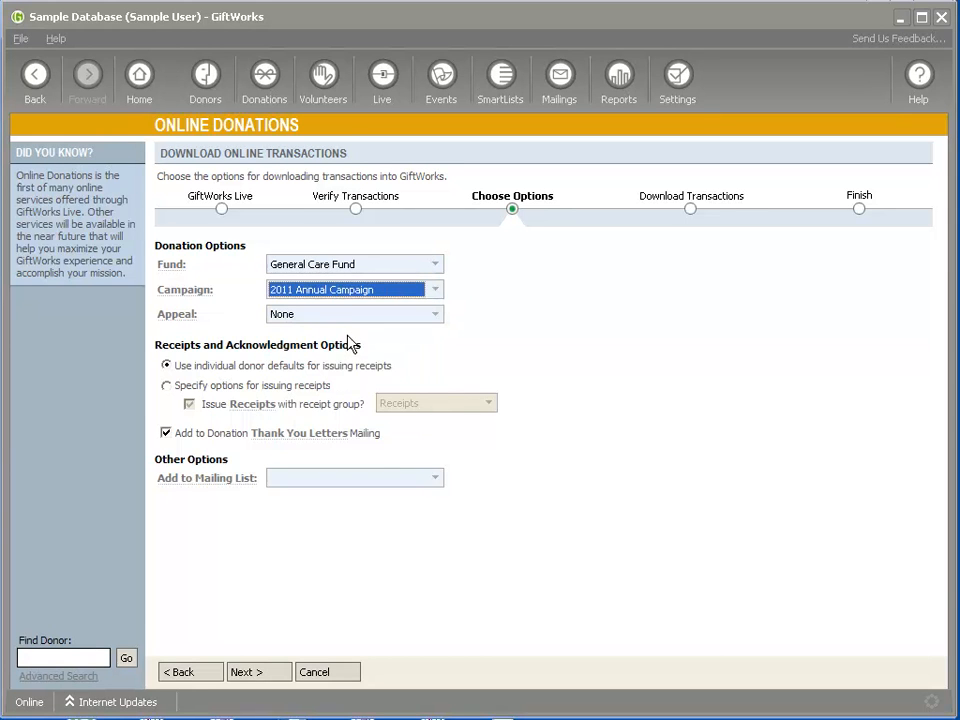
pyautogui.click(369, 315)
pyautogui.click(346, 376)
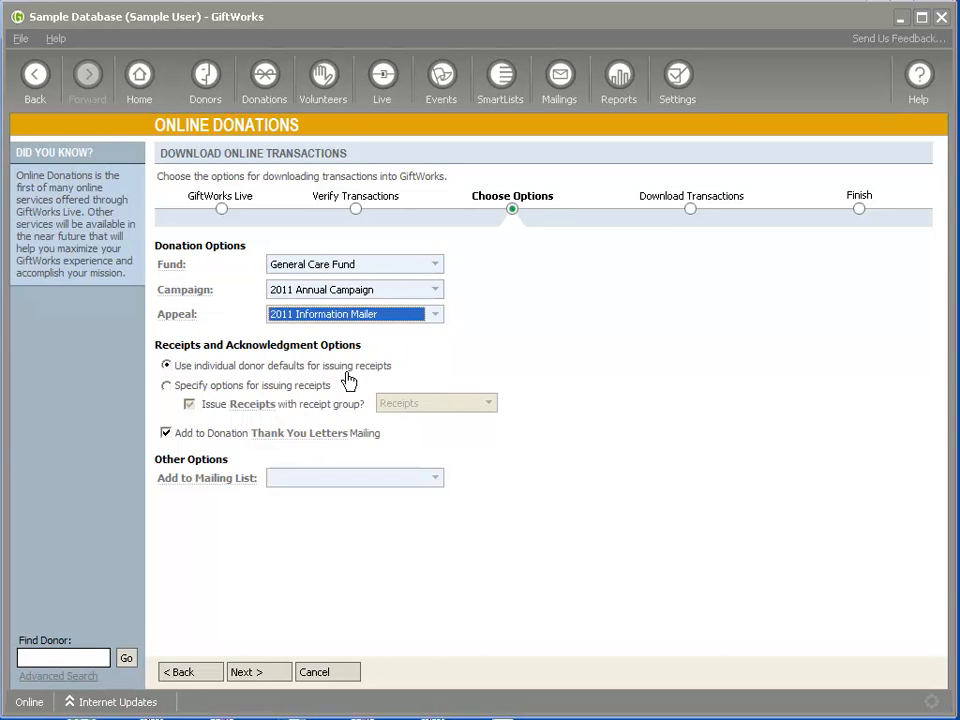
pyautogui.click(359, 316)
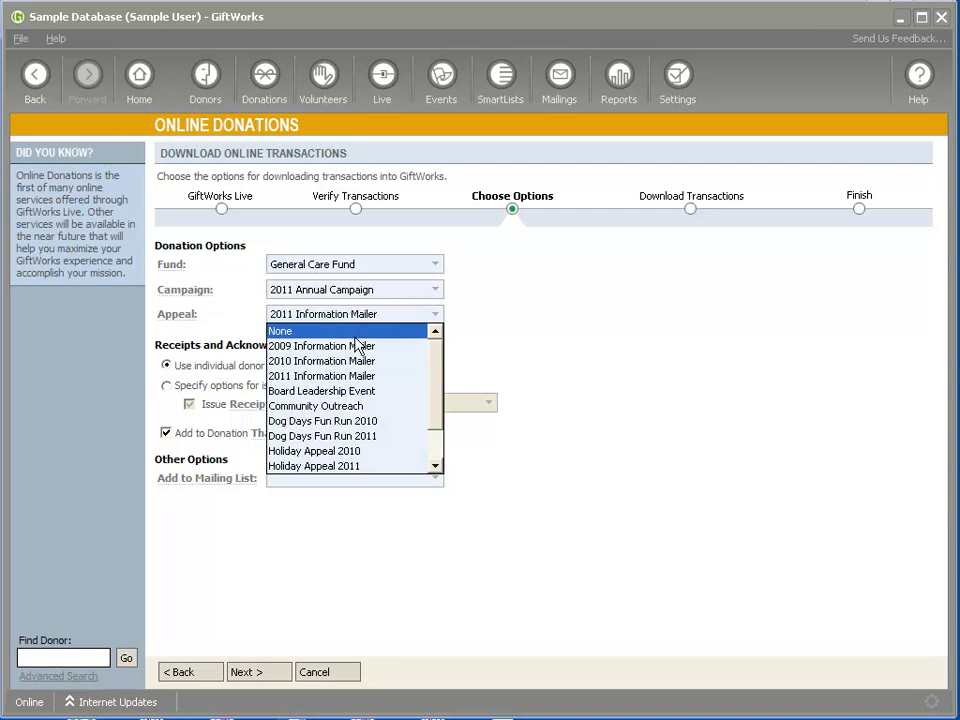
pyautogui.click(435, 314)
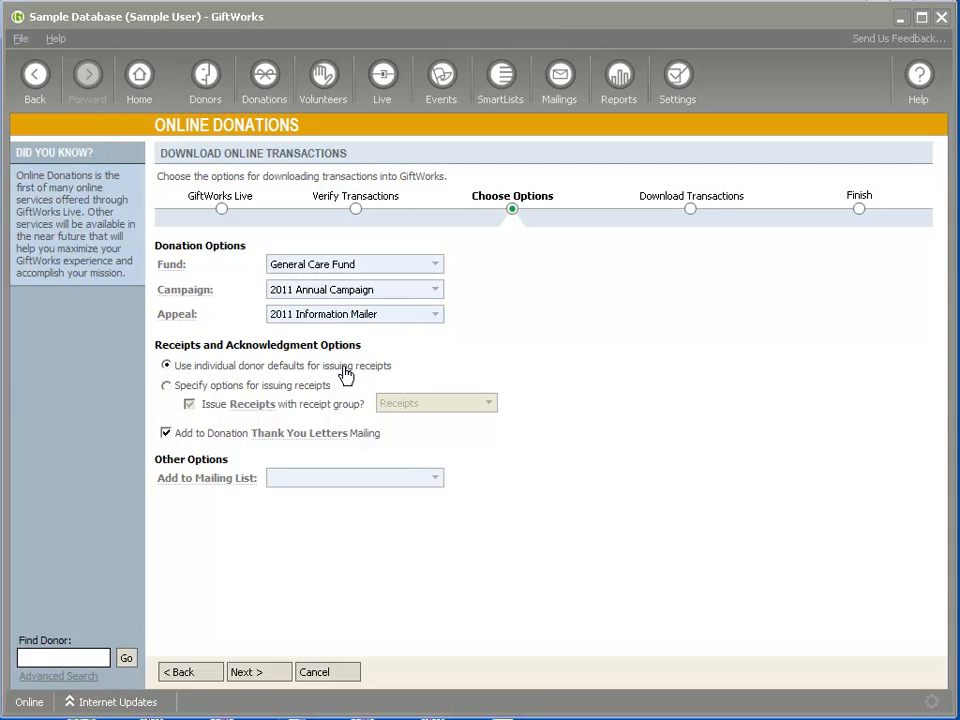
# Issue receipts in the Receipts group, leave Add to Mailing List empty, and continue.
pyautogui.click(168, 387)
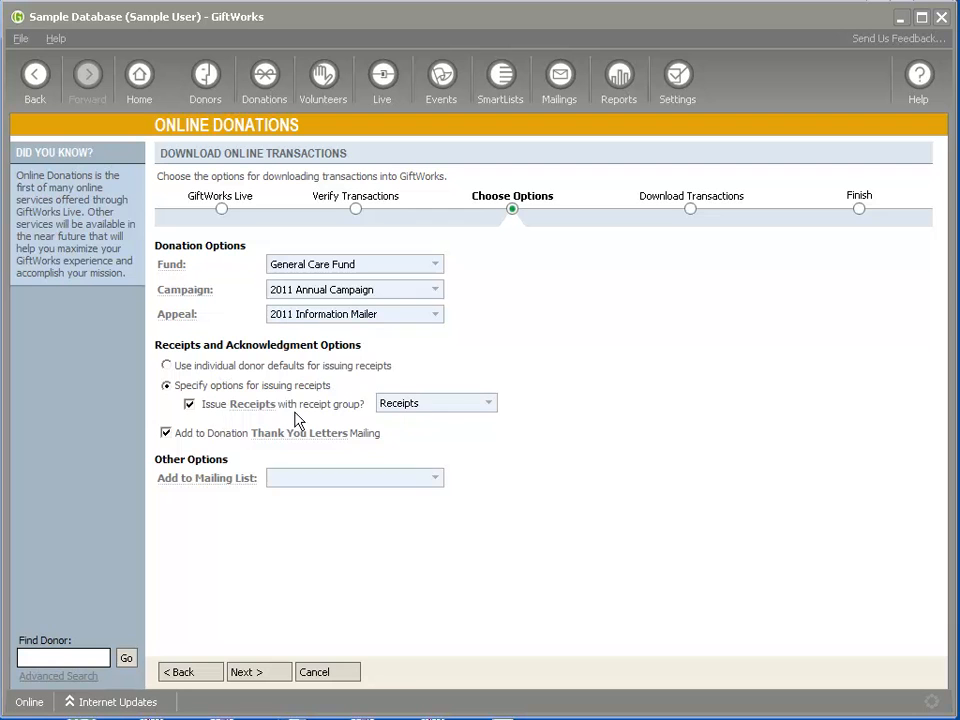
pyautogui.click(472, 406)
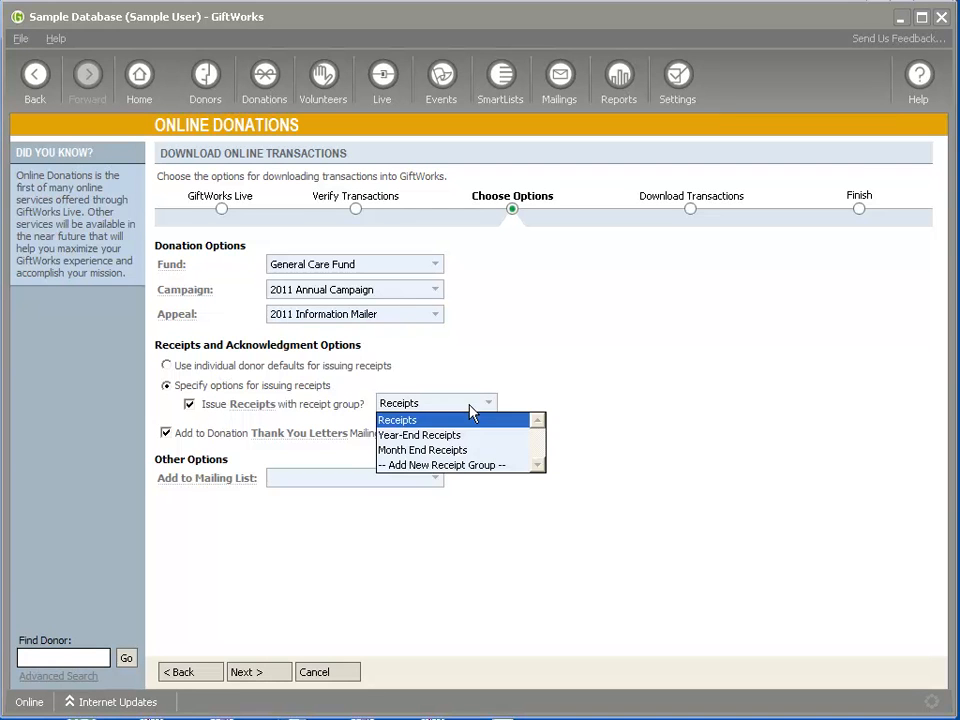
pyautogui.click(474, 414)
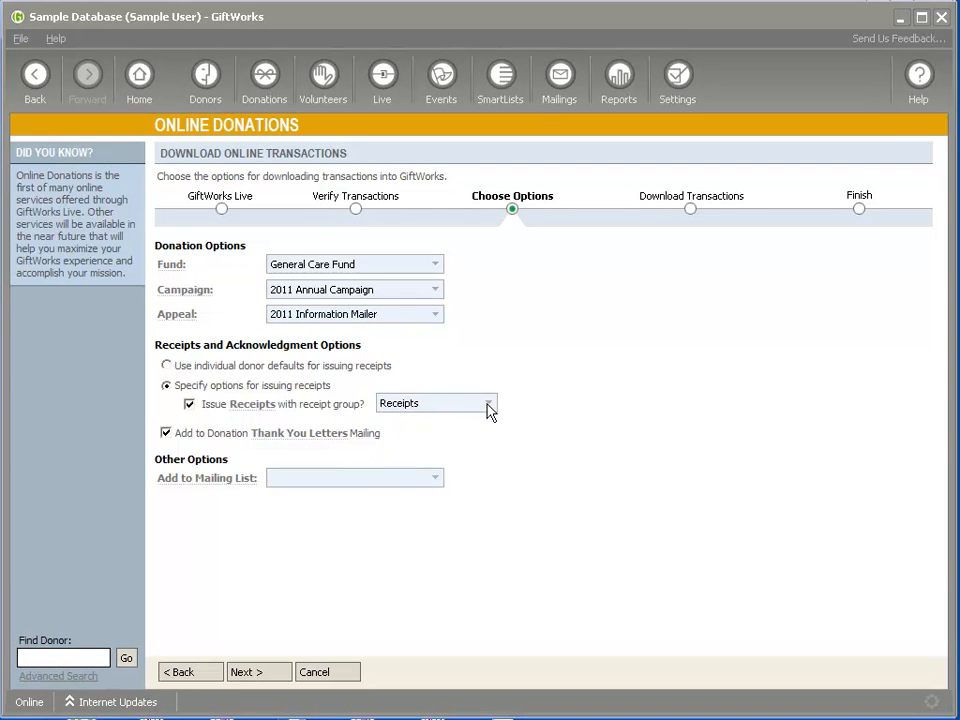
pyautogui.click(490, 408)
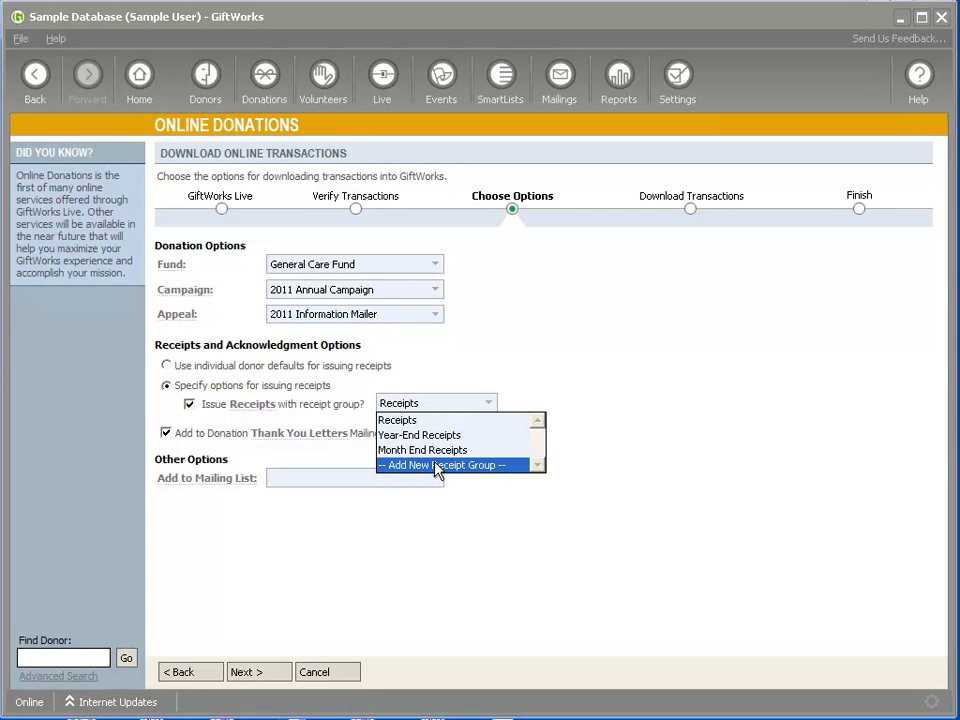
pyautogui.click(485, 381)
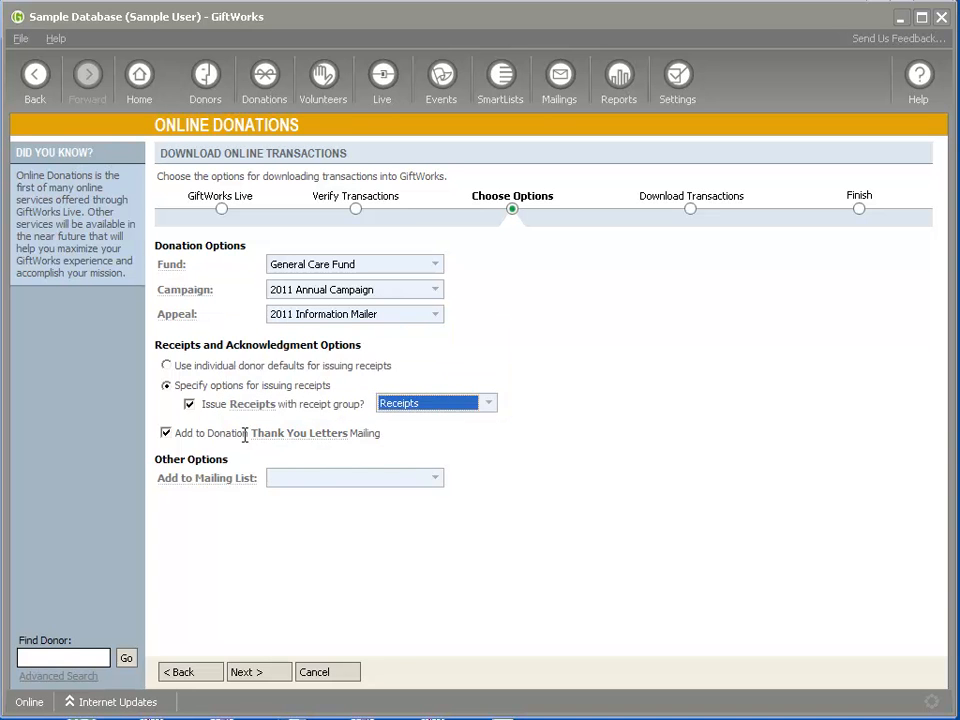
pyautogui.click(434, 480)
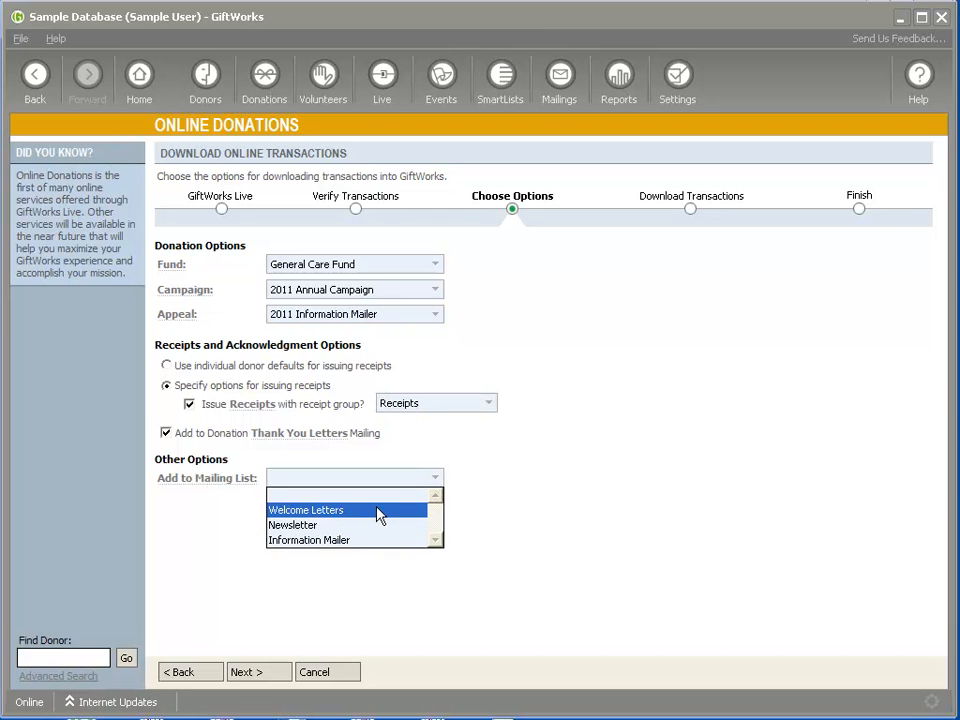
pyautogui.click(502, 463)
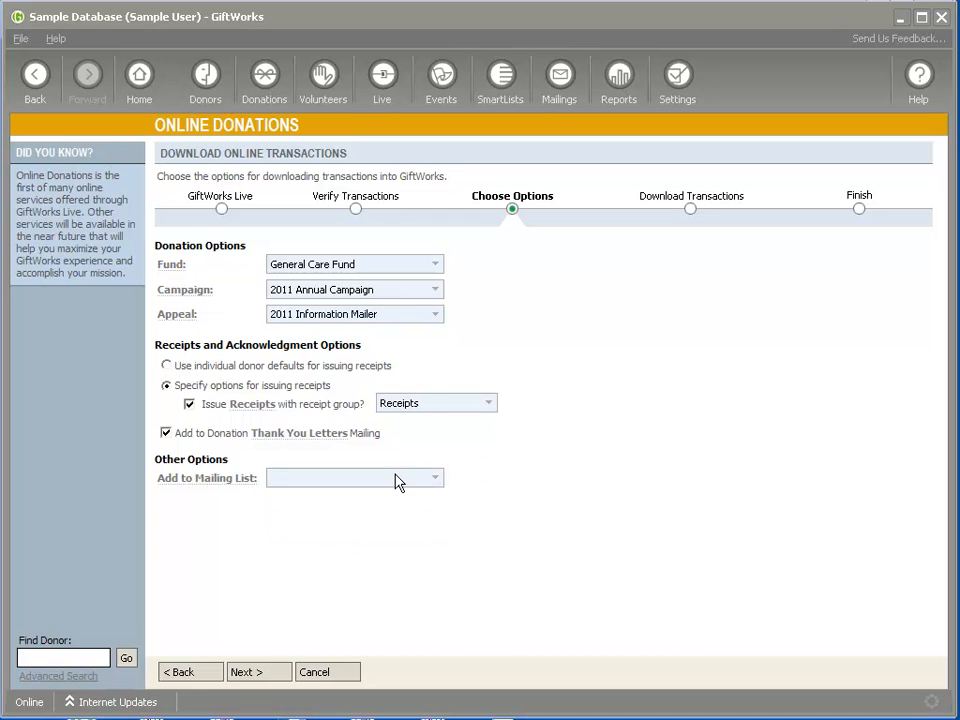
pyautogui.click(263, 670)
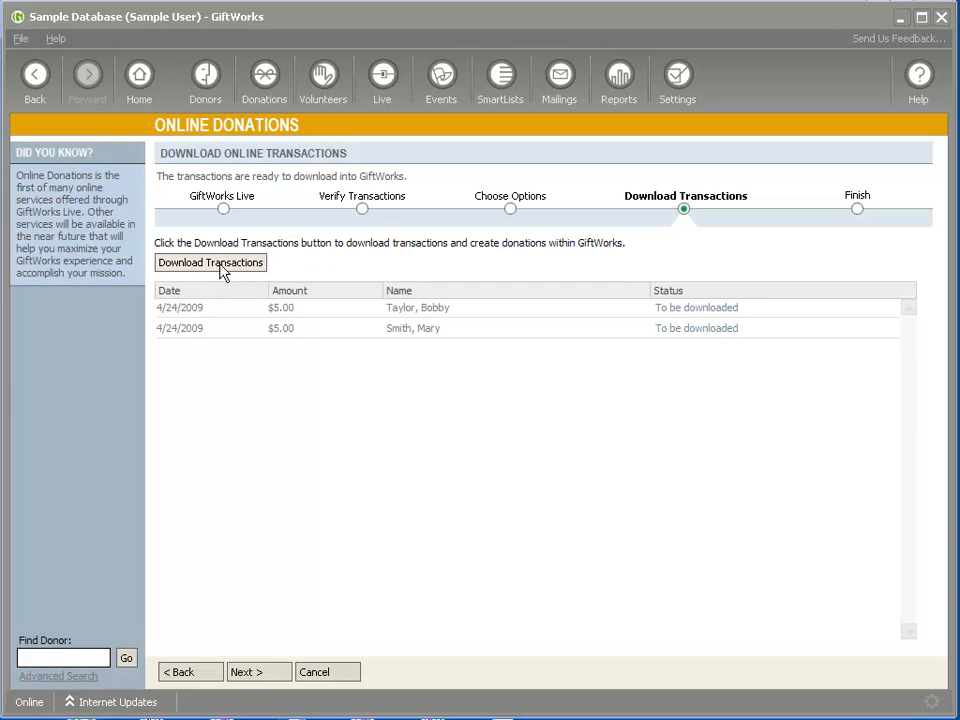
# Download both $5.00 transactions and finish after the summary shows 2 transactions totalling $10.00.
pyautogui.click(222, 272)
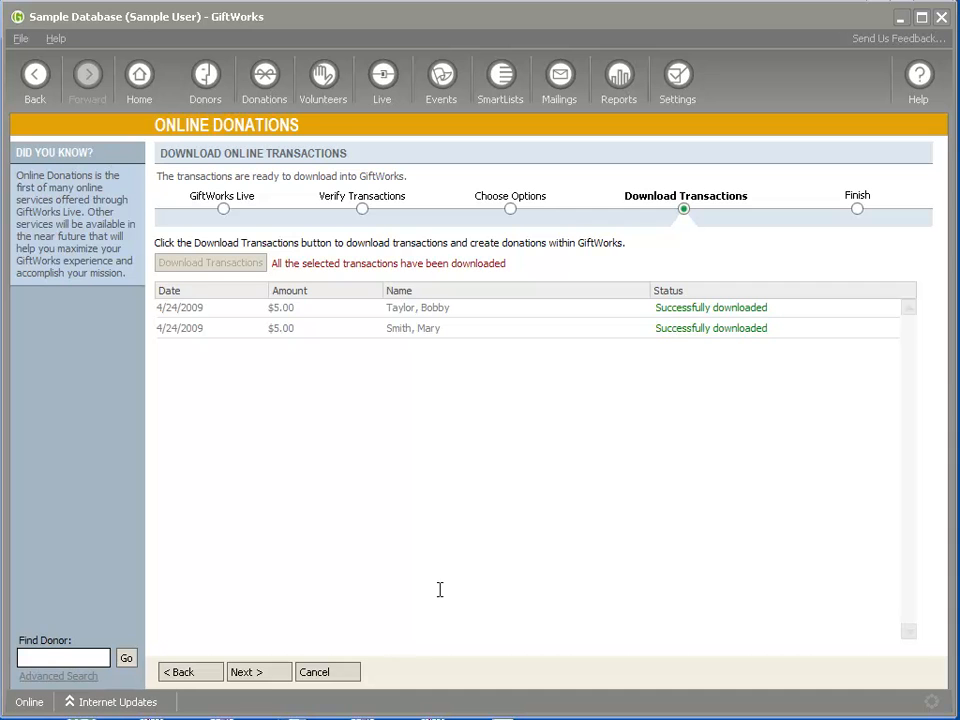
pyautogui.click(259, 674)
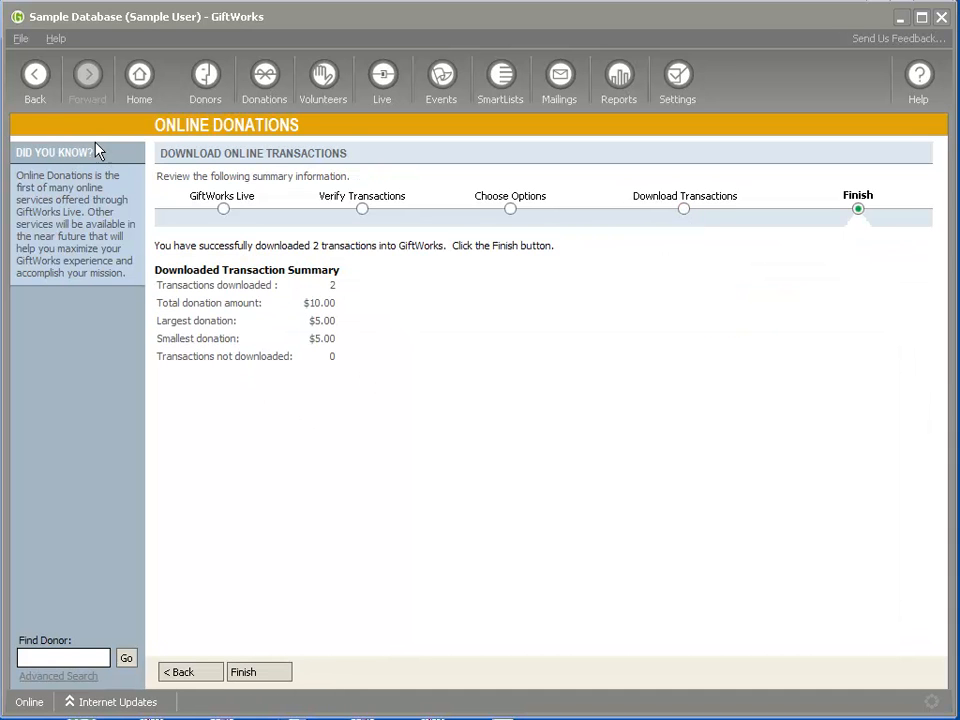
pyautogui.click(20, 38)
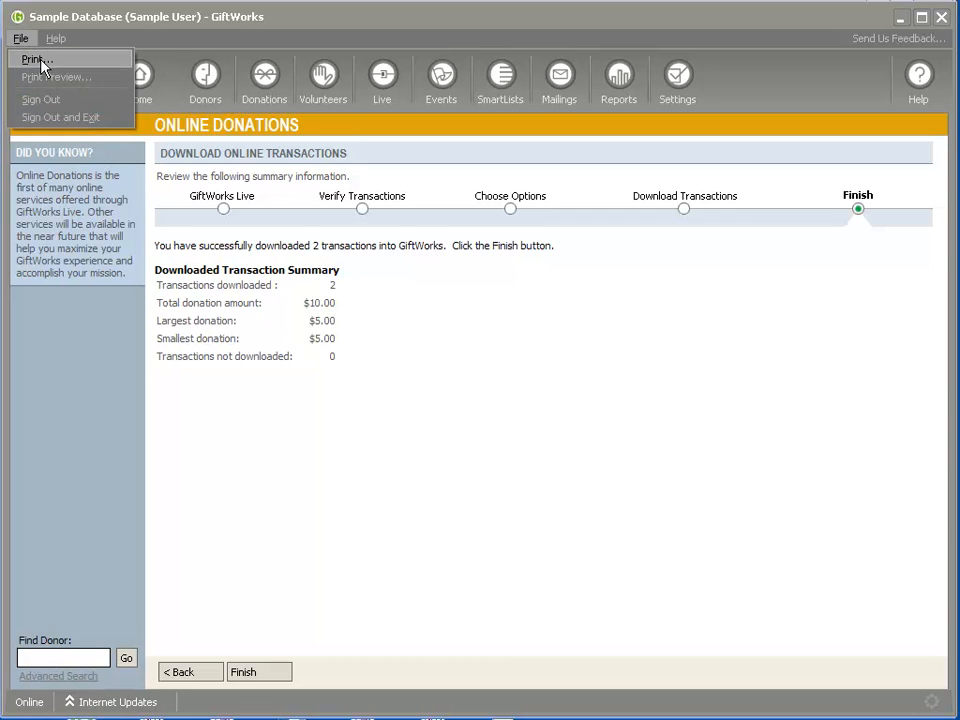
pyautogui.click(420, 305)
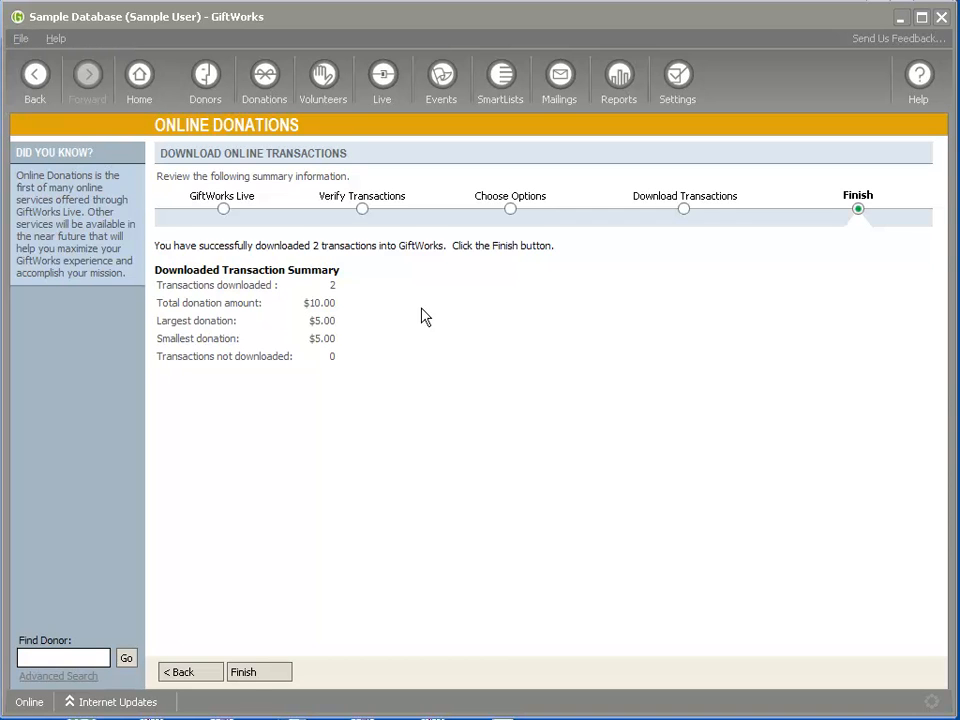
pyautogui.click(281, 681)
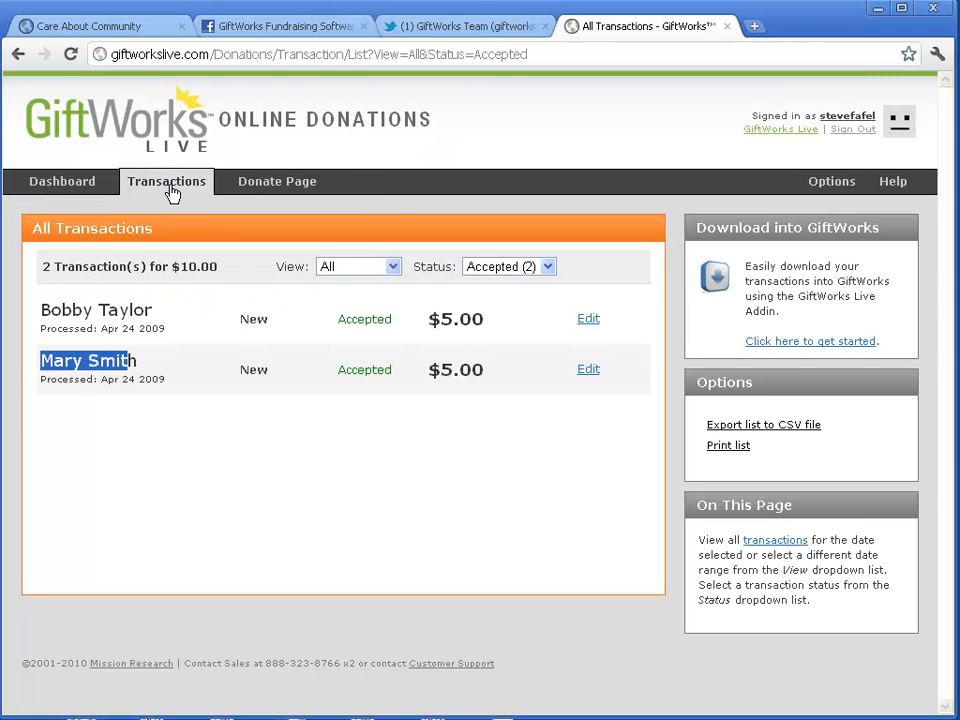
# List online transactions from all dates, filtered to Accepted status.
pyautogui.click(171, 192)
pyautogui.click(382, 272)
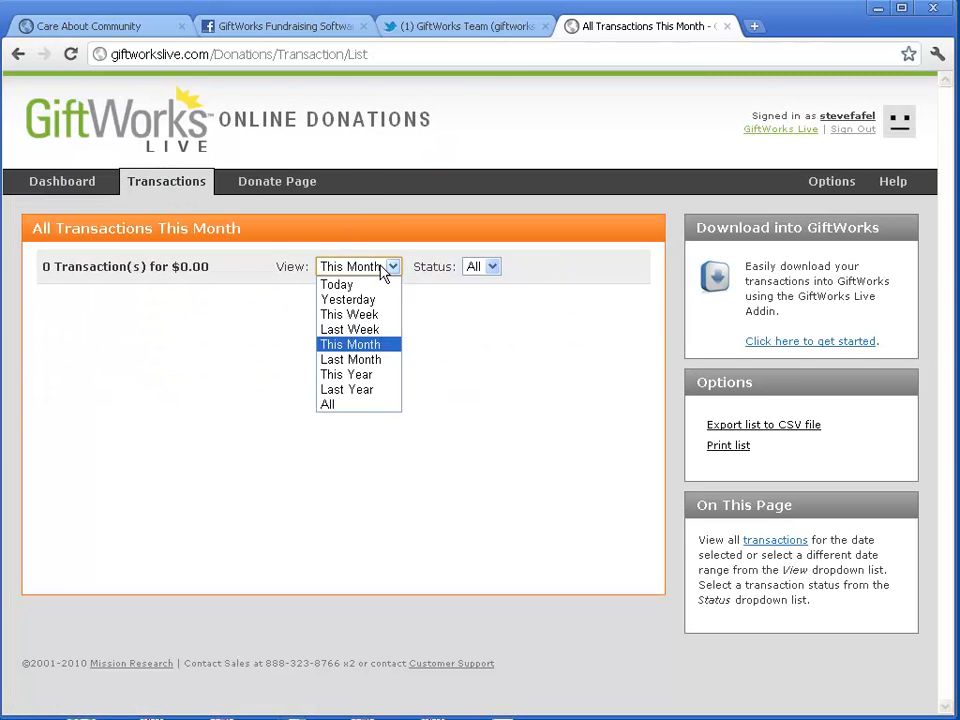
pyautogui.click(355, 404)
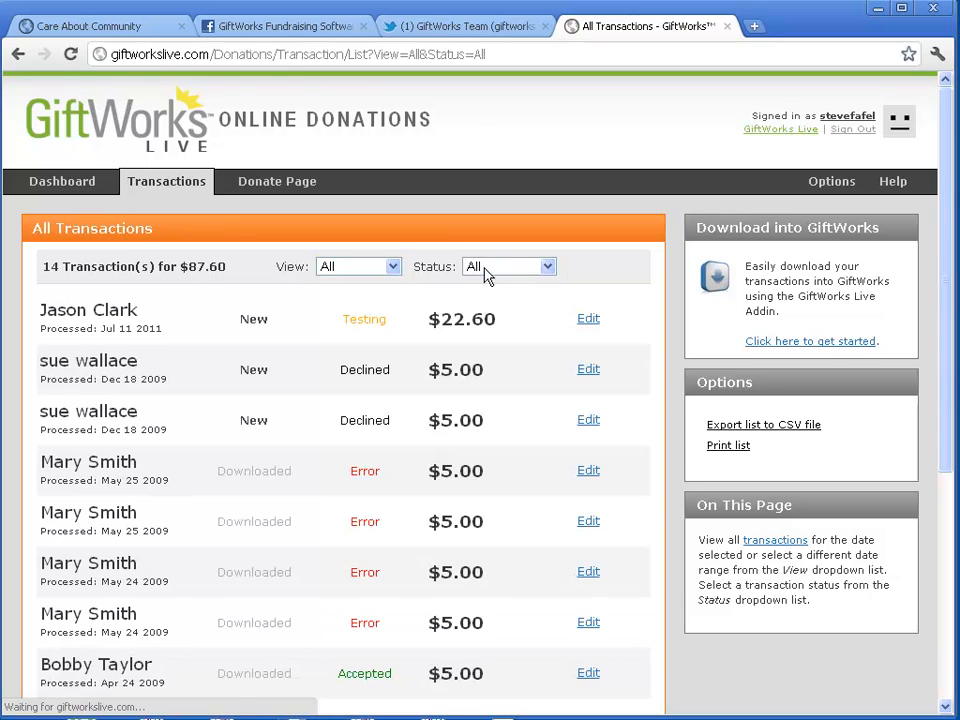
pyautogui.click(484, 268)
pyautogui.click(506, 345)
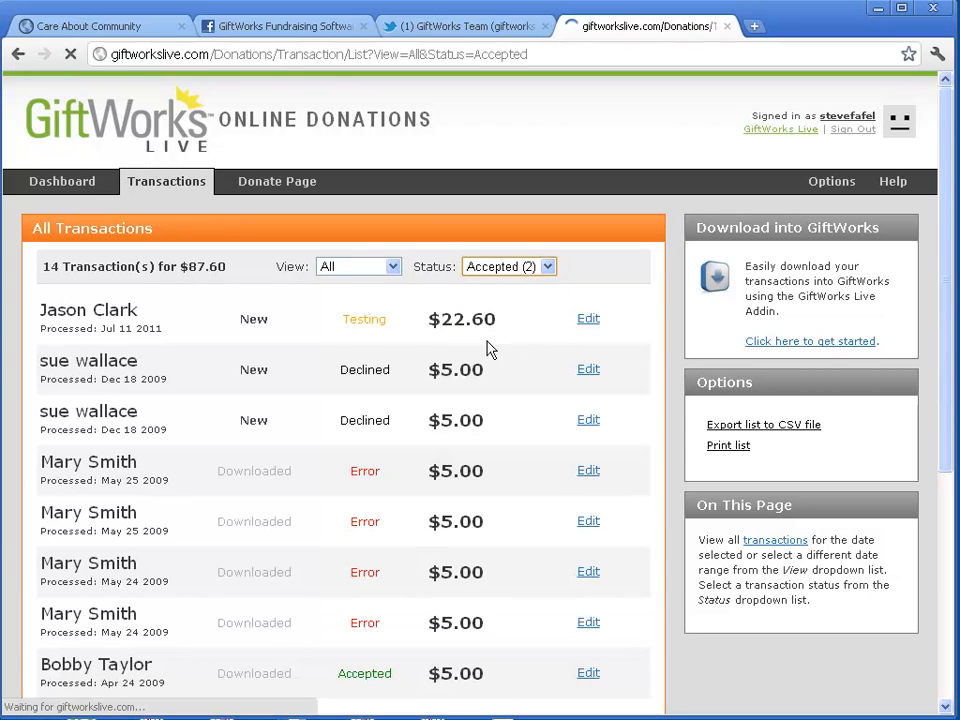
# Highlight the Downloaded status on both $5.00 donations.
pyautogui.moveTo(217, 319); pyautogui.dragTo(300, 339)
pyautogui.click(226, 371)
pyautogui.moveTo(219, 371); pyautogui.dragTo(283, 369)
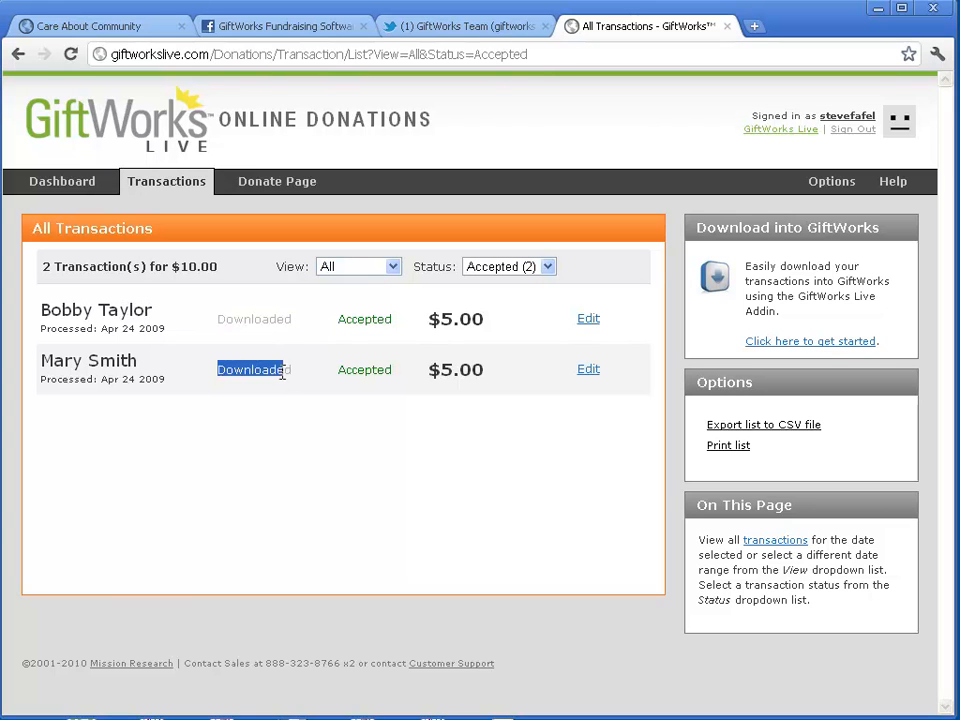
pyautogui.moveTo(219, 318); pyautogui.dragTo(295, 319)
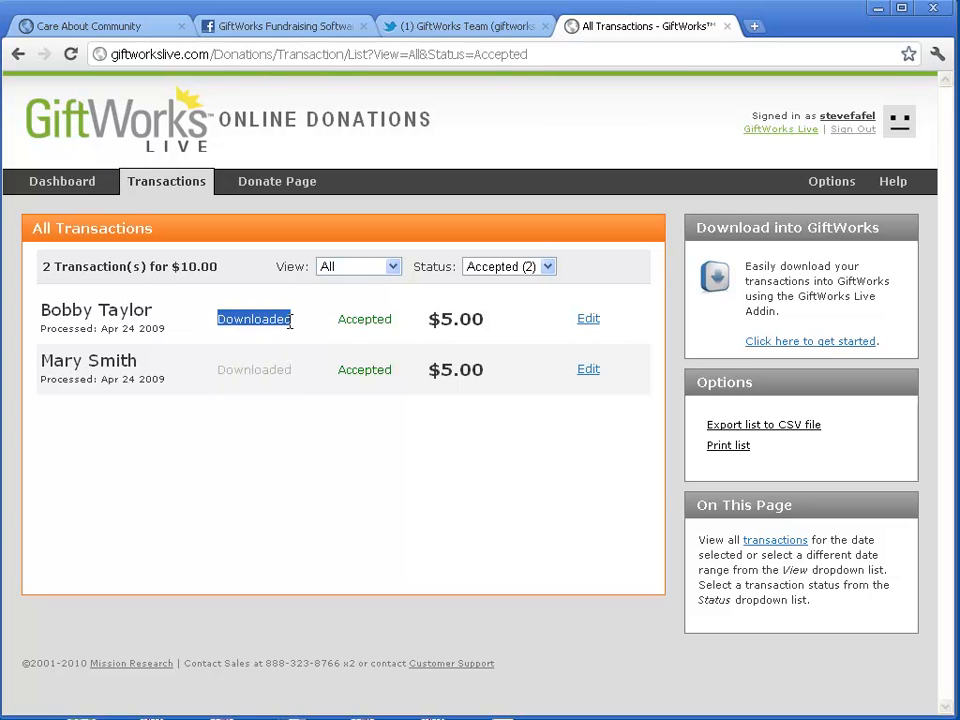
pyautogui.click(293, 323)
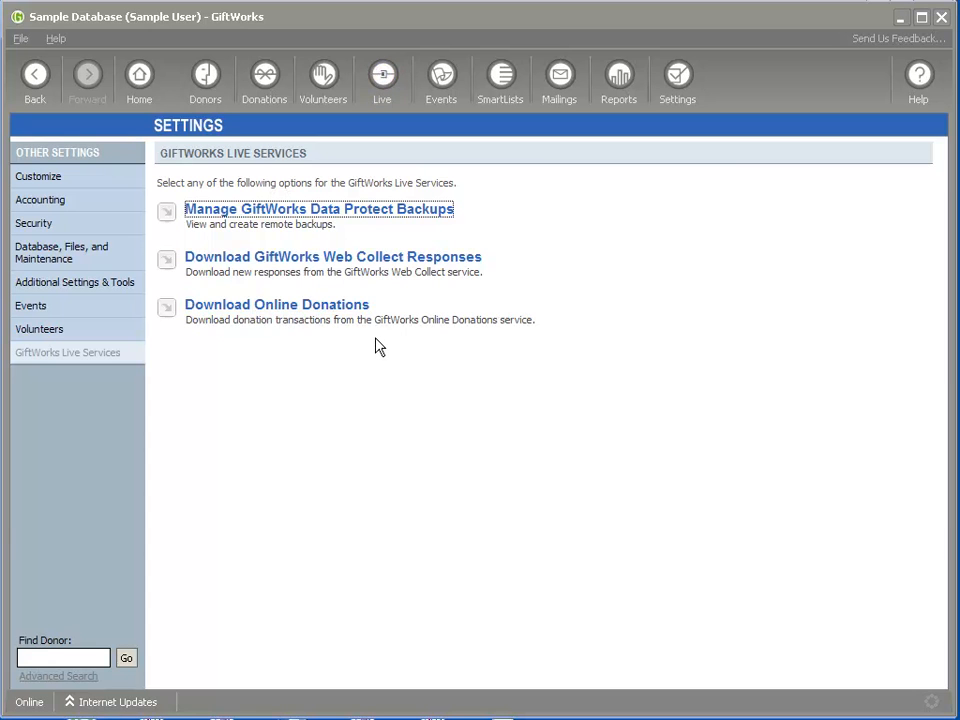
# Rerun Download Online Donations and highlight the 'no new transactions' message.
pyautogui.click(302, 308)
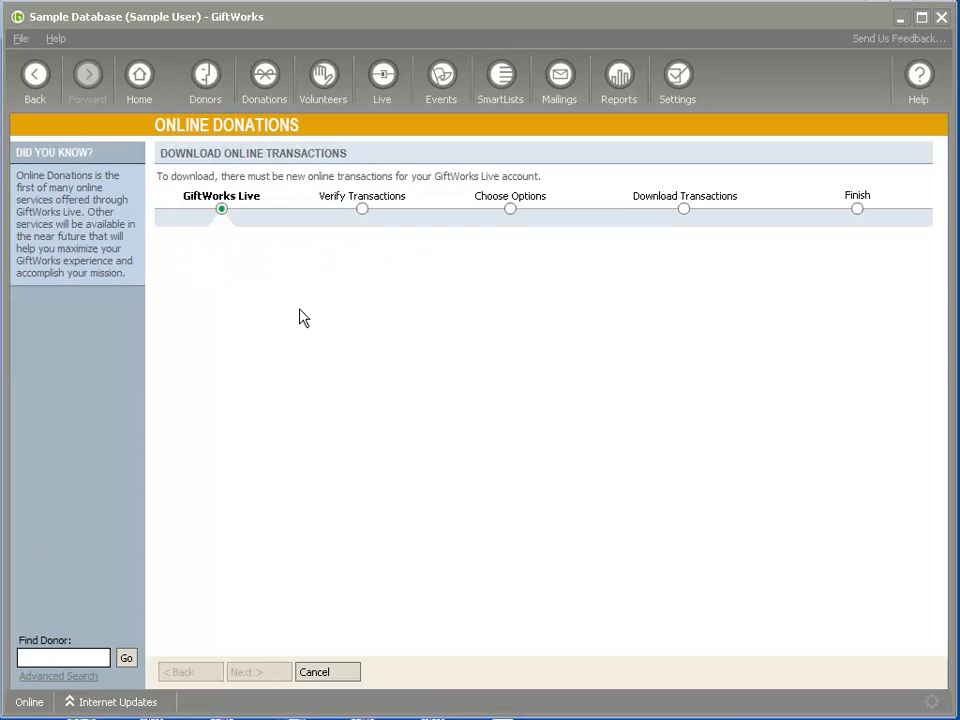
pyautogui.moveTo(176, 259); pyautogui.dragTo(420, 267)
pyautogui.click(435, 333)
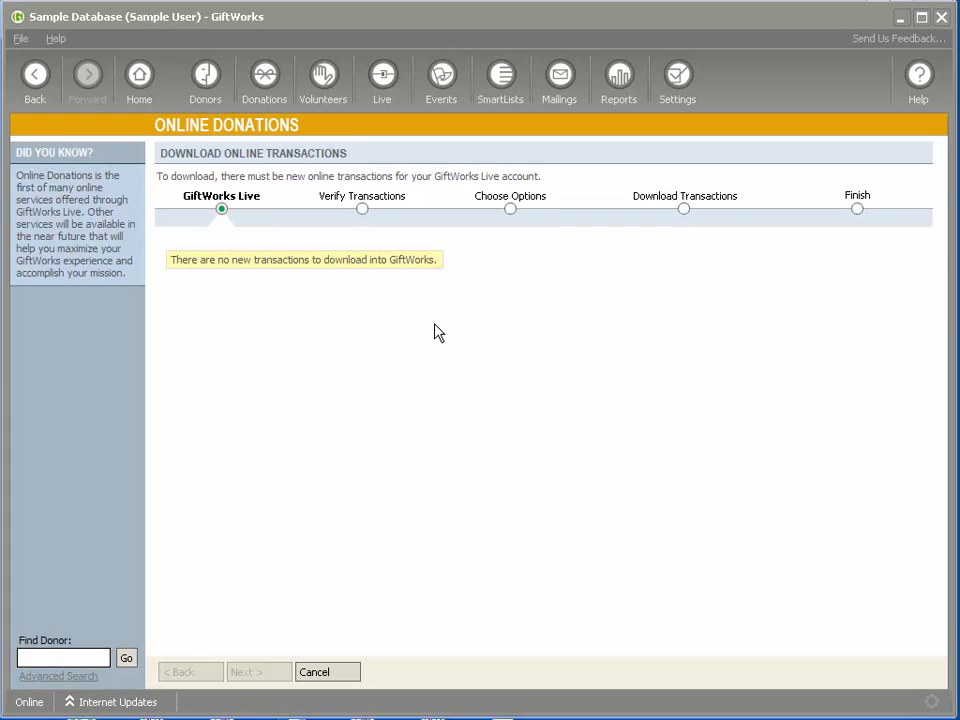